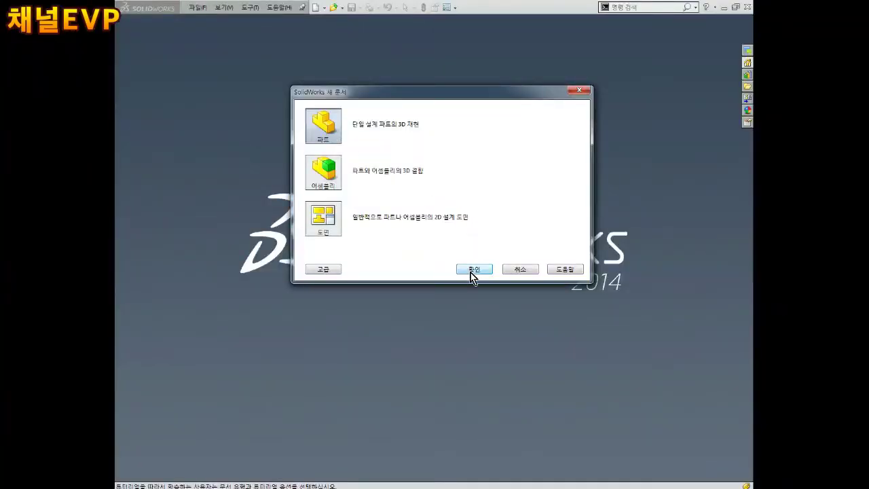
# - Create a new blank Part document (파트1) and select the Front Plane
pyautogui.click(471, 271)
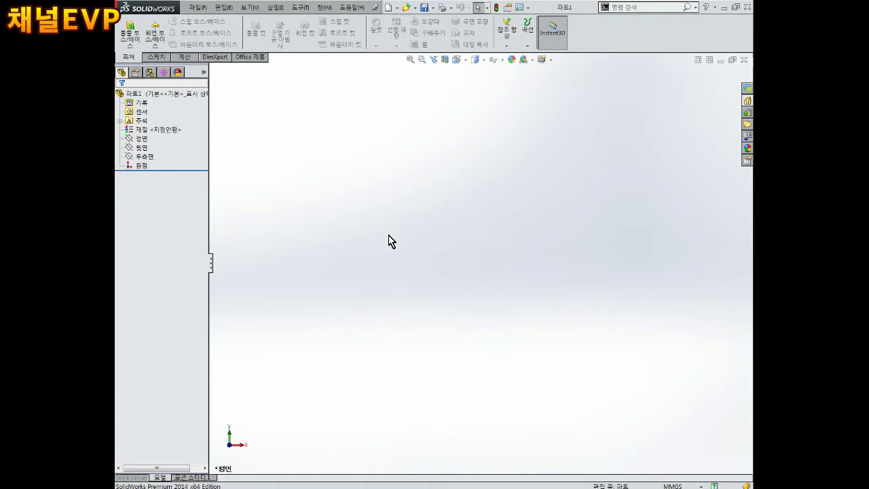
pyautogui.click(141, 139)
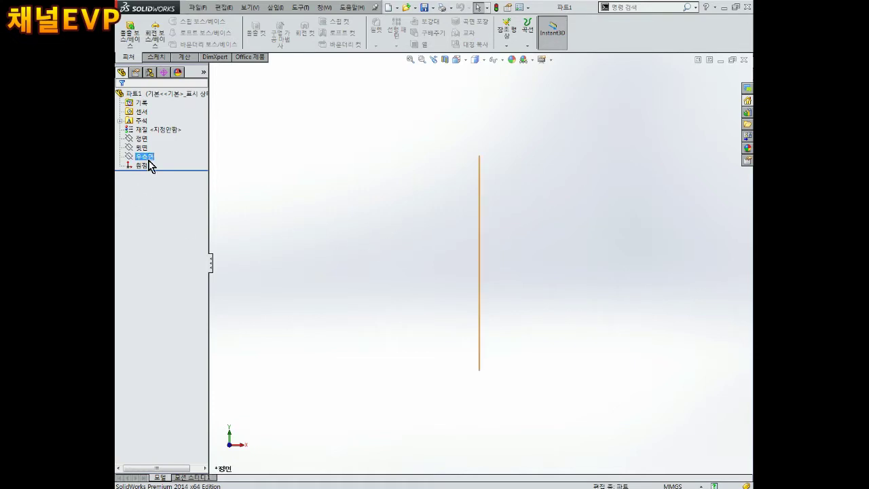
# - Start a sketch on the Front Plane and draw a horizontal centerline from the origin
pyautogui.click(143, 140)
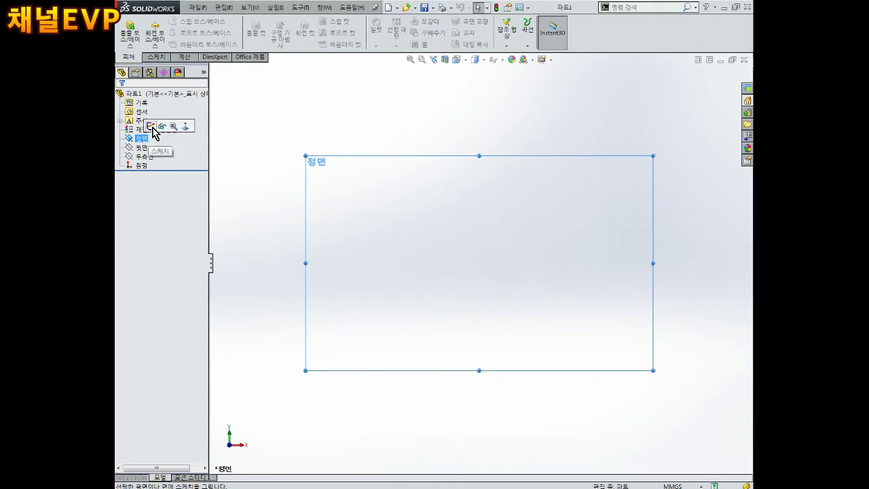
pyautogui.click(151, 126)
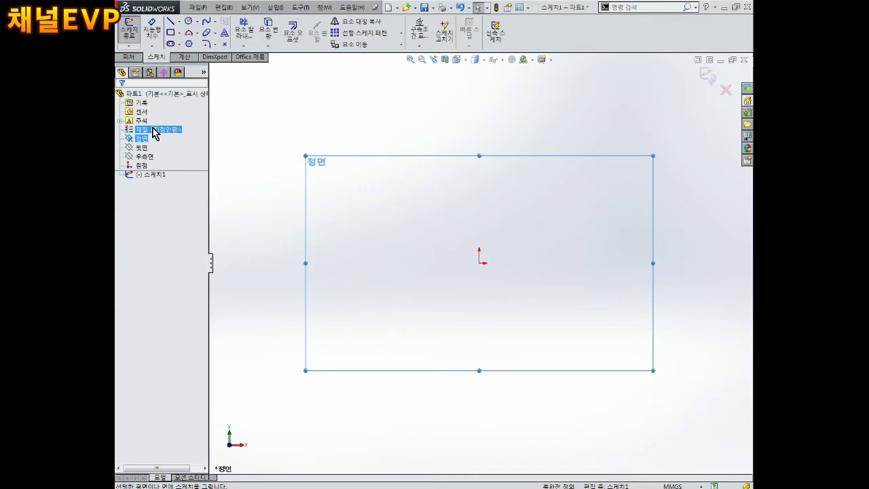
pyautogui.click(177, 21)
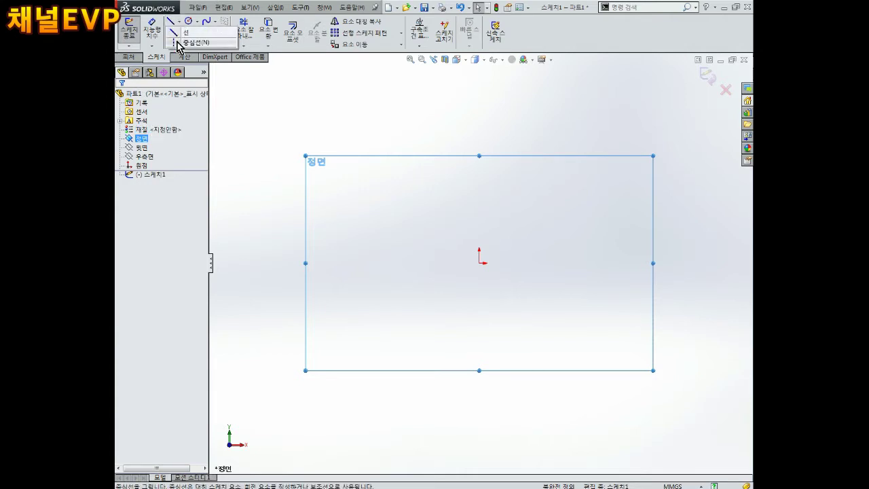
pyautogui.click(184, 42)
pyautogui.click(480, 262)
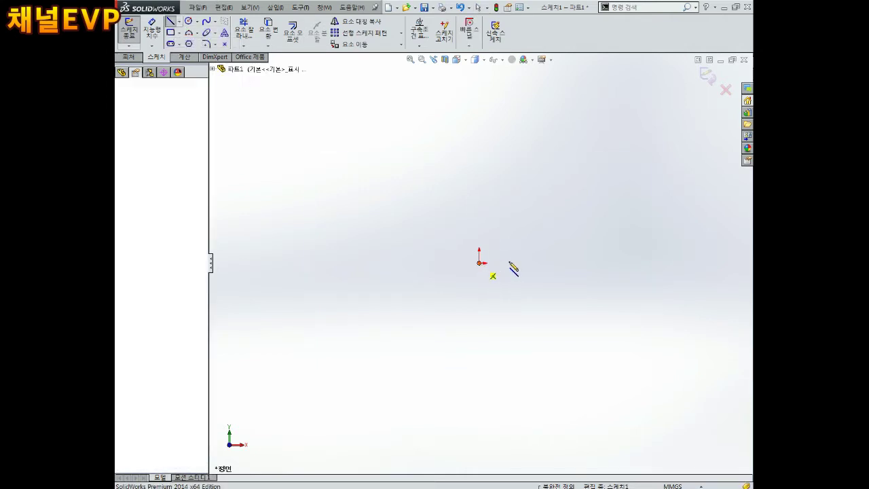
pyautogui.click(625, 263)
pyautogui.press('Escape')
# - Dimension the centerline's length to 34.8 mm
pyautogui.scroll(-2, 641, 268)
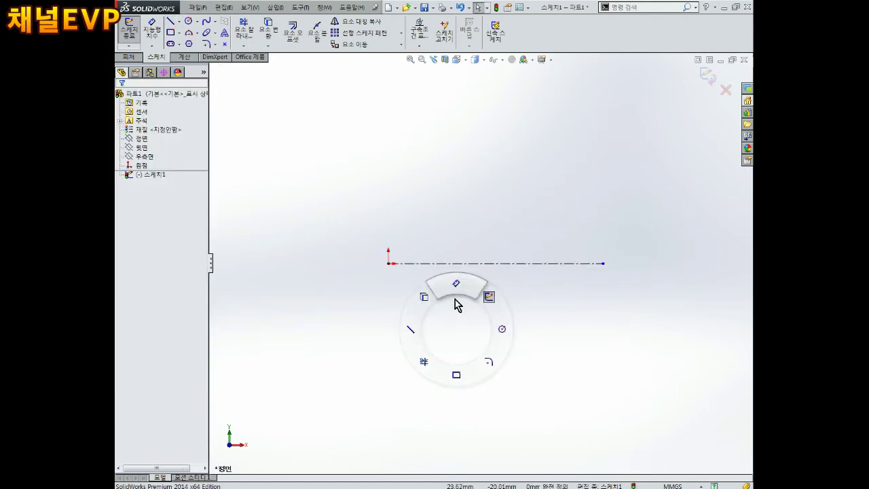
pyautogui.moveTo(458, 327); pyautogui.dragTo(456, 285, button='right')
pyautogui.click(458, 266)
pyautogui.click(459, 313)
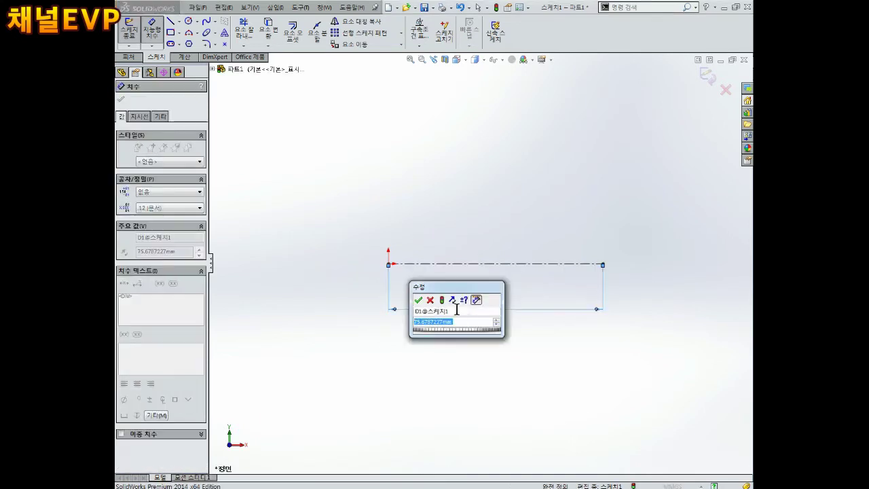
pyautogui.write('34.8')
pyautogui.press('Return')
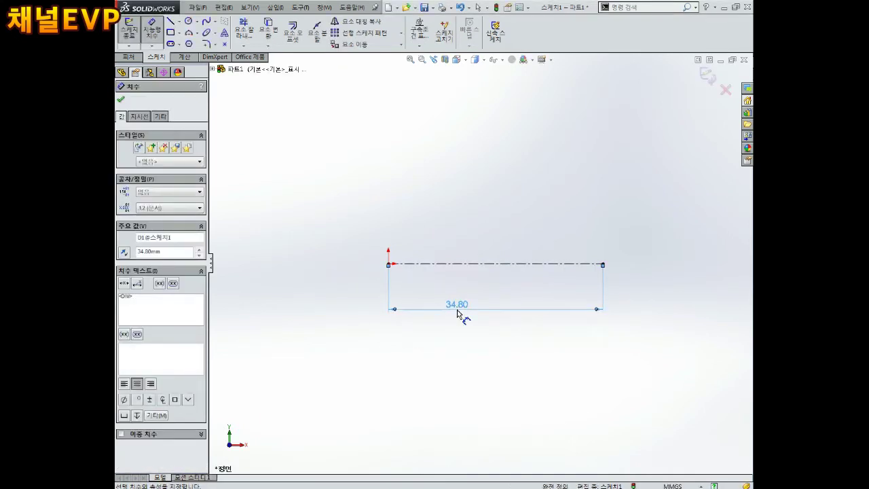
pyautogui.press('Escape')
pyautogui.scroll(-2, 446, 263)
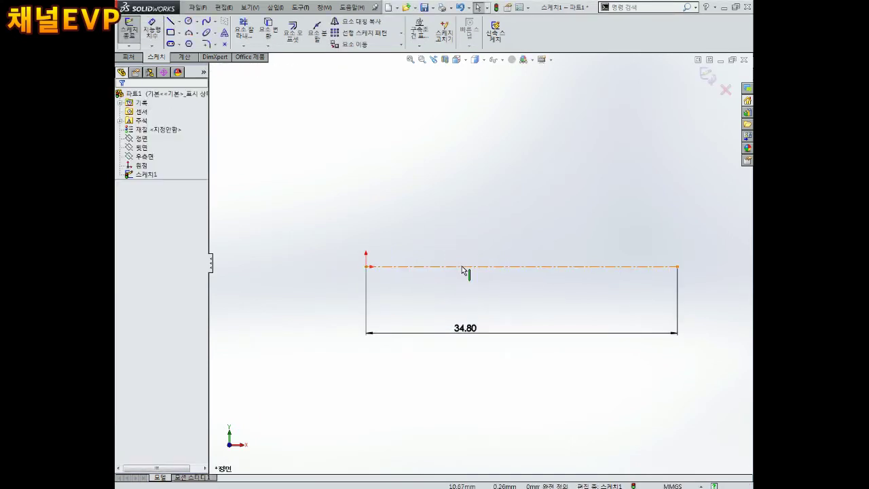
pyautogui.click(172, 23)
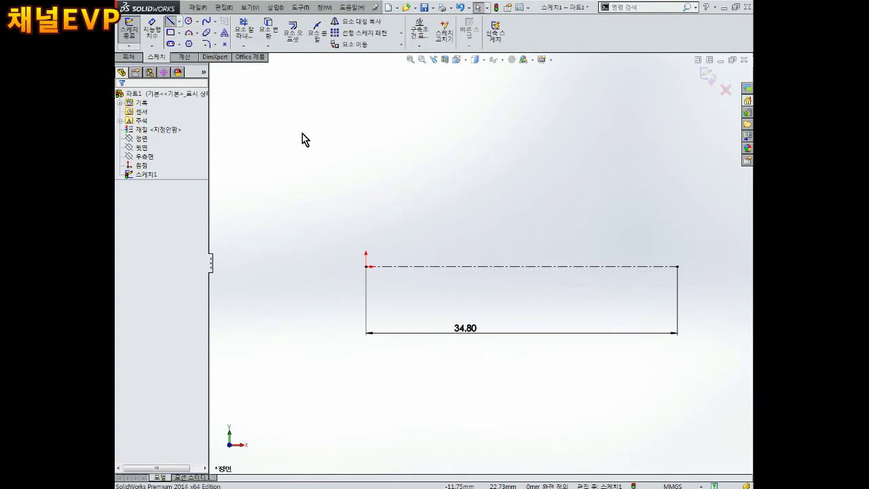
# - Draw a closed six-sided stepped outline above the centerline, stepping up into a flange on the right
pyautogui.click(366, 180)
pyautogui.click(366, 131)
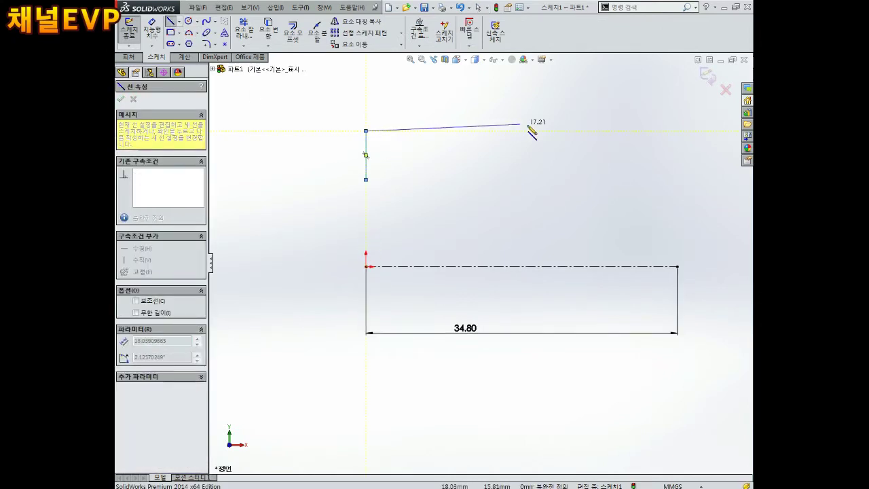
pyautogui.click(561, 131)
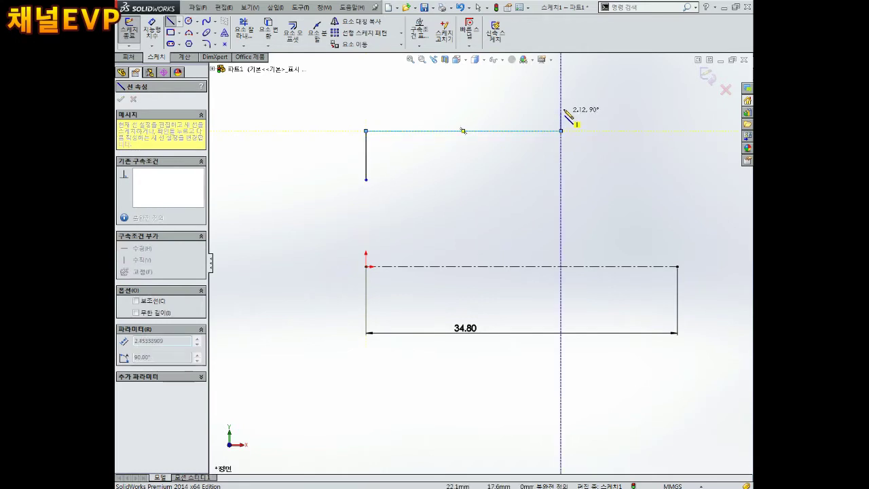
pyautogui.click(560, 73)
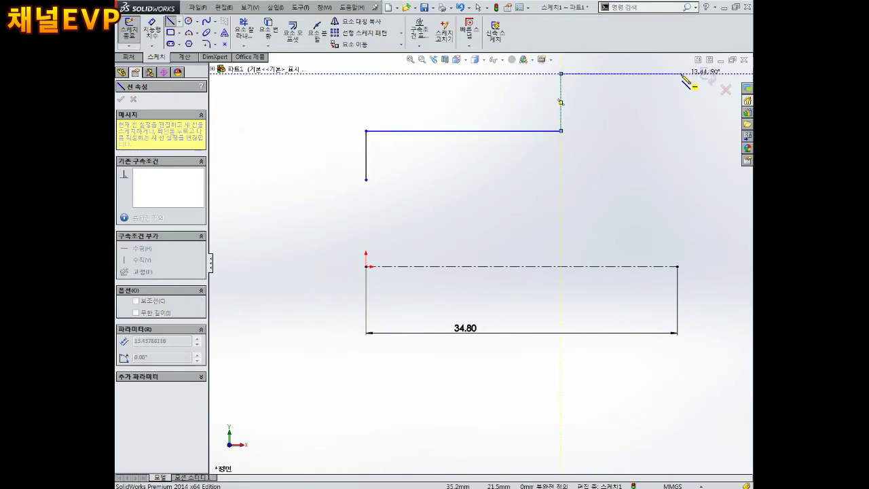
pyautogui.click(676, 73)
pyautogui.click(677, 180)
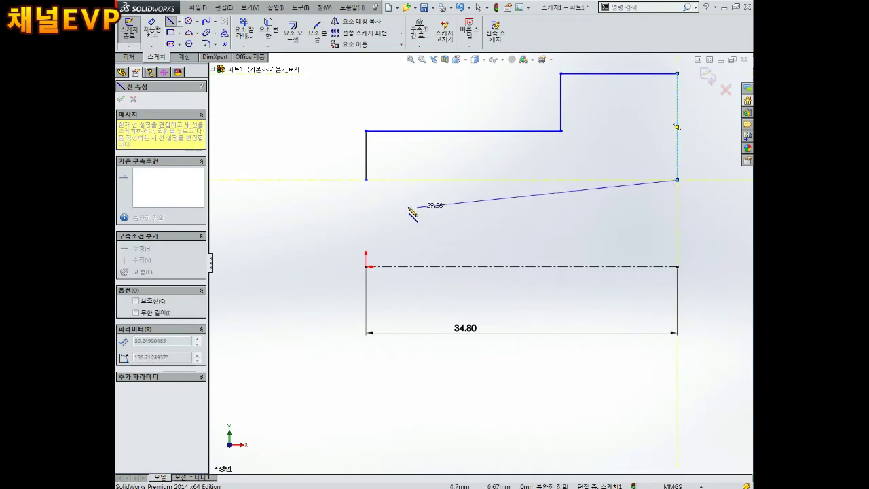
pyautogui.click(366, 180)
pyautogui.press('Escape')
pyautogui.scroll(2, 489, 201)
pyautogui.scroll(-2, 581, 207)
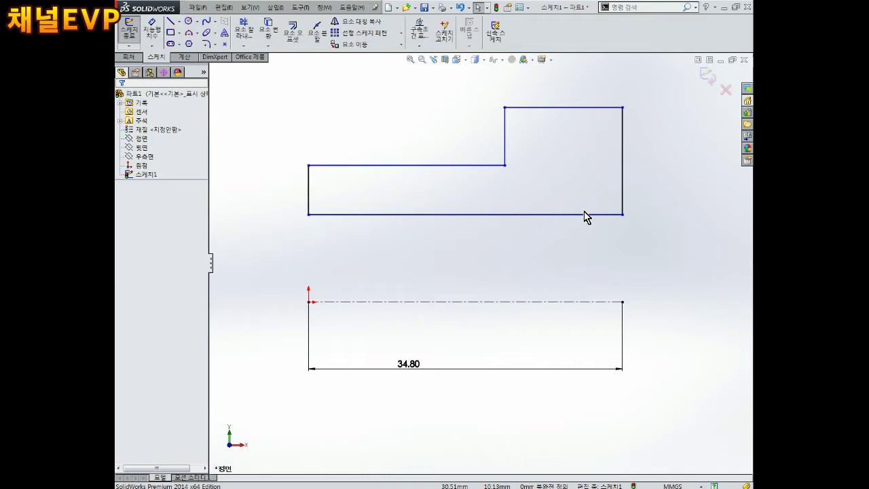
# - Dimension the bottom edge 24.5 mm from the centerline and the upper-left edge to 44 mm
pyautogui.press('z')
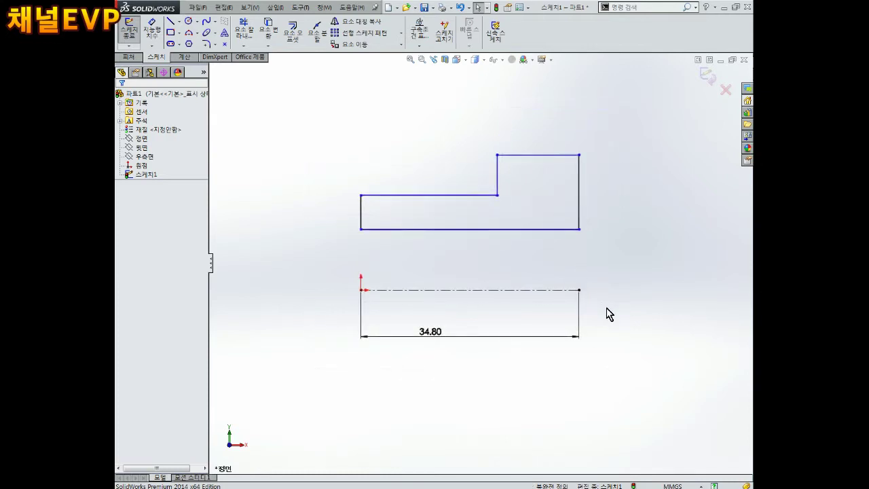
pyautogui.moveTo(628, 292); pyautogui.dragTo(627, 269, button='right')
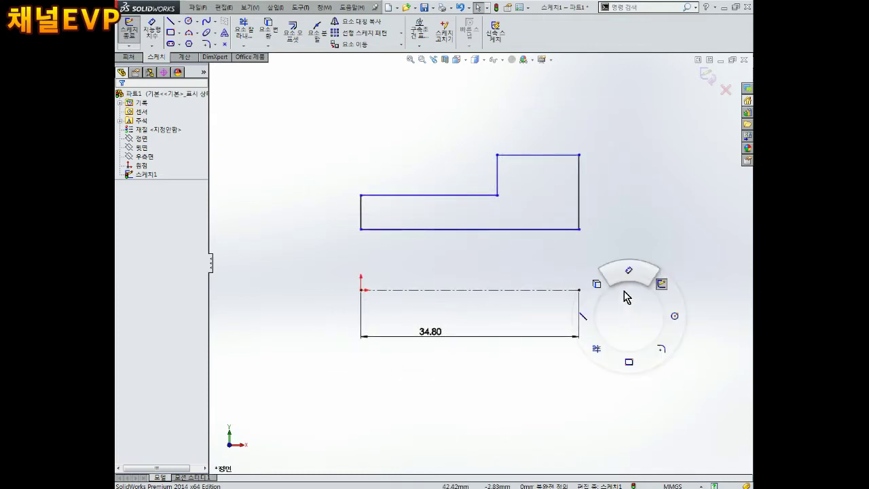
pyautogui.click(550, 229)
pyautogui.click(551, 290)
pyautogui.click(534, 310)
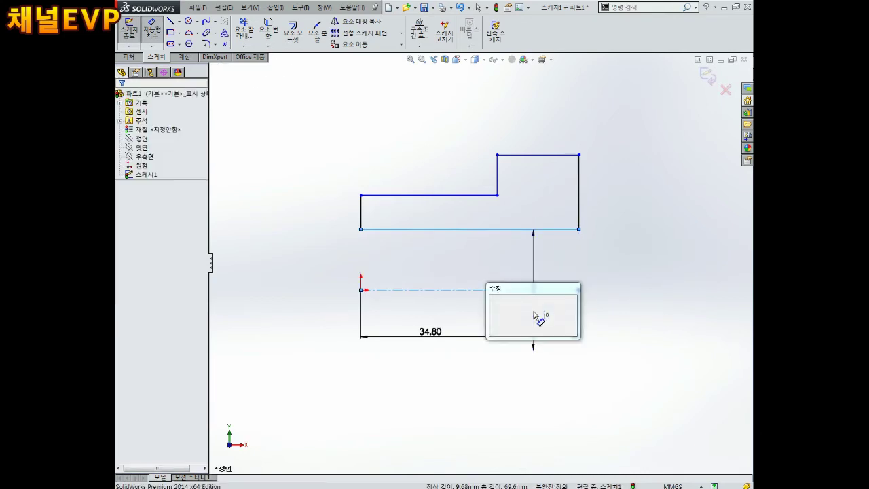
pyautogui.write('24.5')
pyautogui.press('Return')
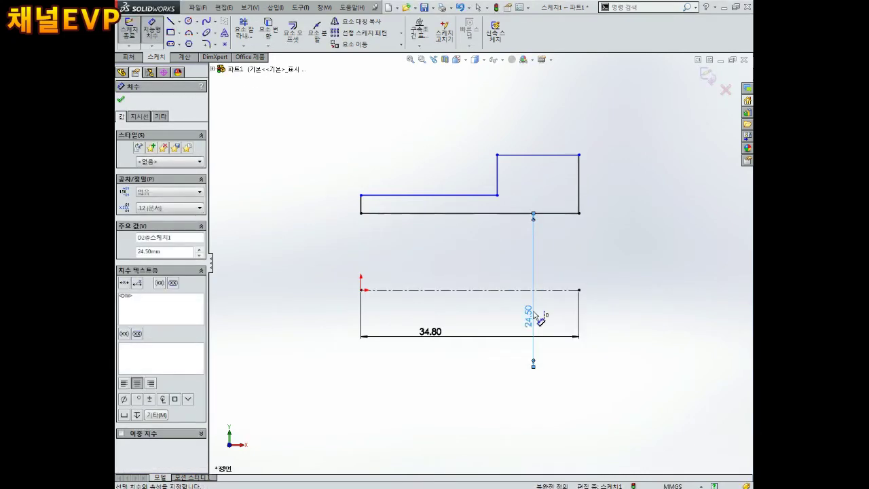
pyautogui.click(415, 197)
pyautogui.click(334, 299)
pyautogui.write('44')
pyautogui.press('Return')
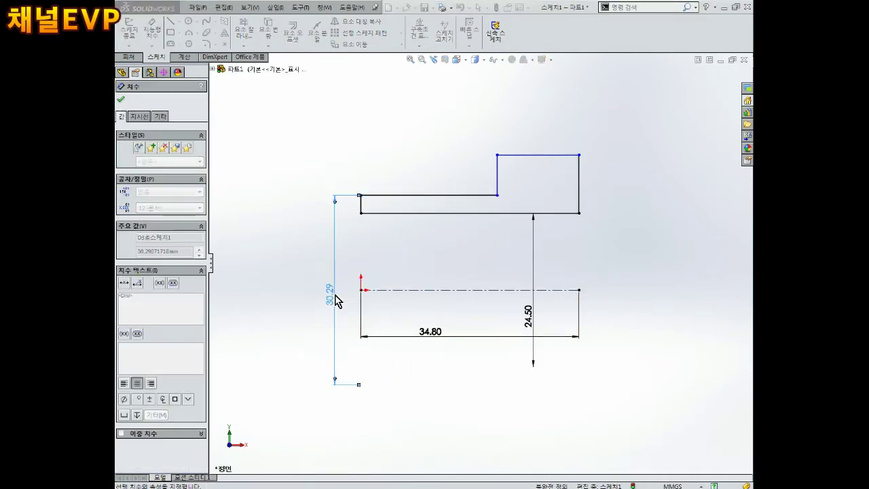
# - Dimension the flange's top edge at 43 mm, then correct the value to 69 mm
pyautogui.click(562, 115)
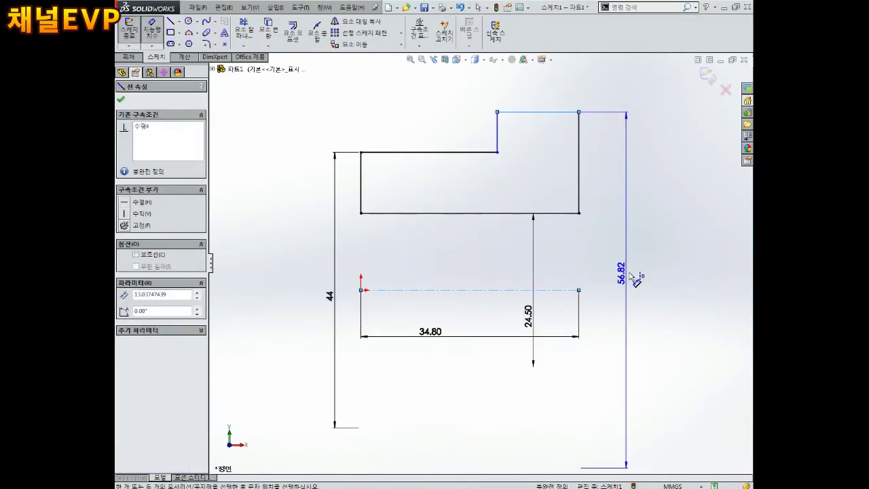
pyautogui.click(637, 280)
pyautogui.write('43')
pyautogui.press('Return')
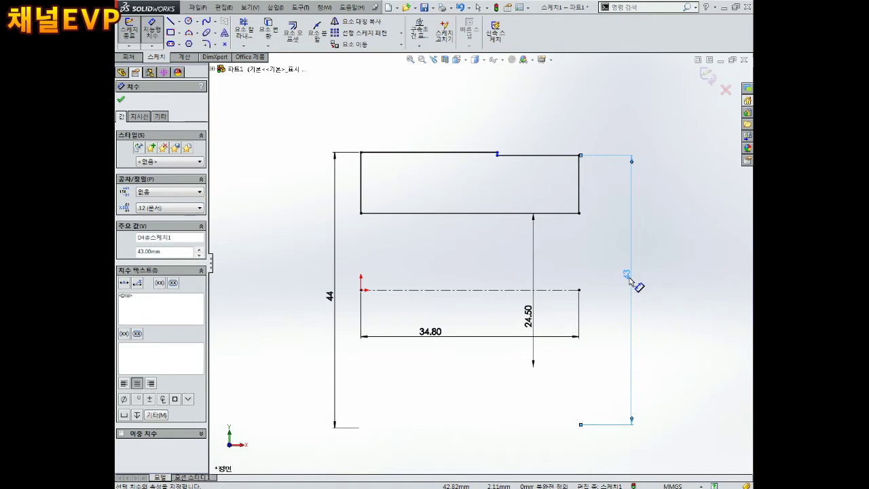
pyautogui.doubleClick(628, 277)
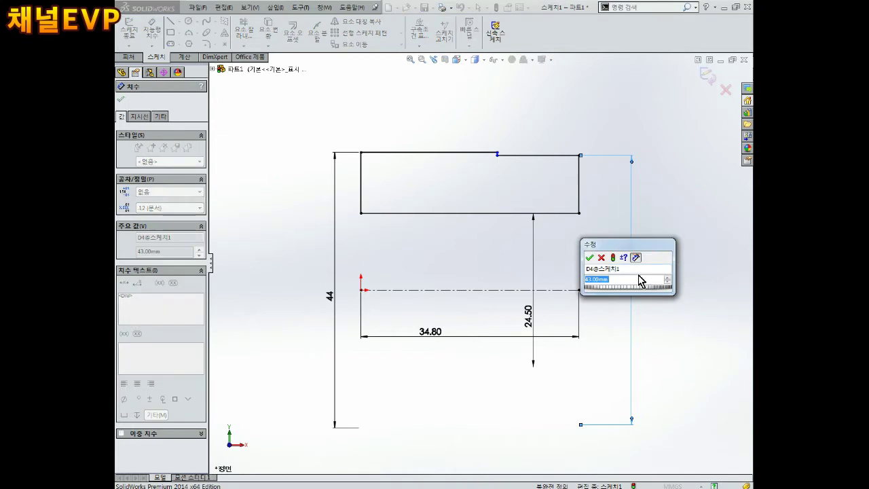
pyautogui.write('69')
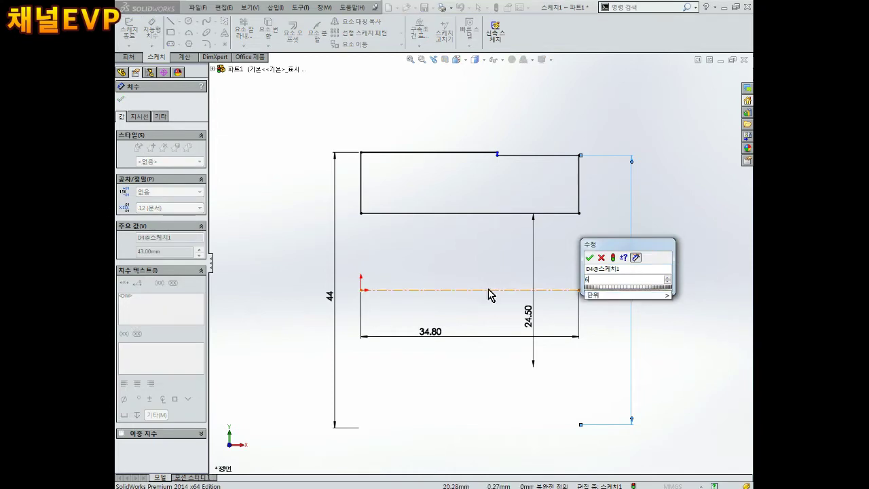
pyautogui.press('Return')
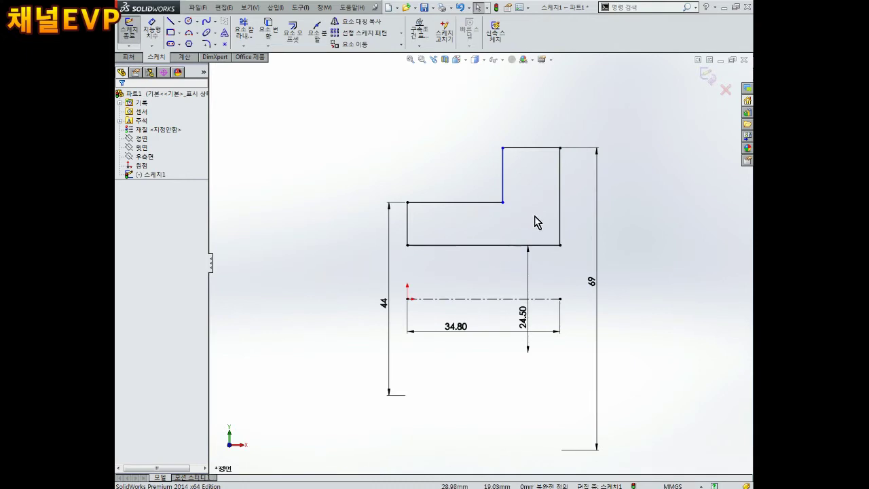
# - Add the 4 mm flange width and reposition the dimensions beside the profile
pyautogui.click(559, 212)
pyautogui.moveTo(646, 190); pyautogui.dragTo(544, 152, button='right')
pyautogui.click(544, 148)
pyautogui.click(536, 126)
pyautogui.write('47439mm')
pyautogui.press('Return')
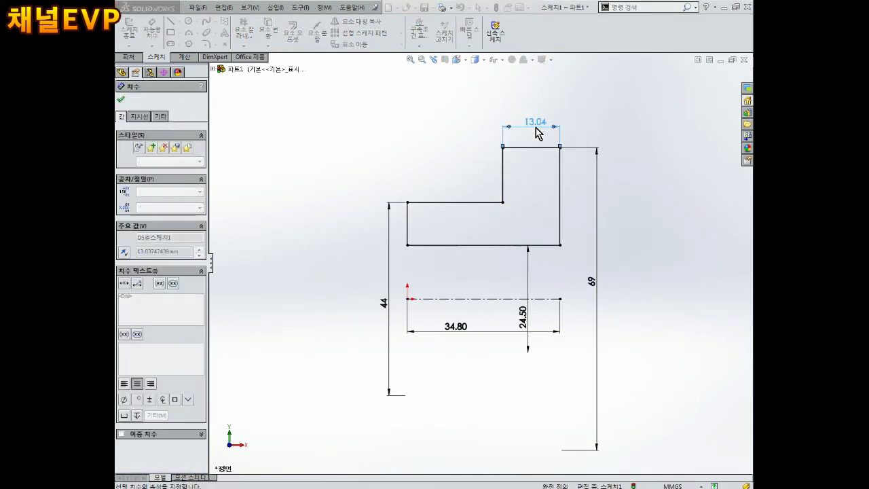
pyautogui.moveTo(597, 288); pyautogui.dragTo(582, 304)
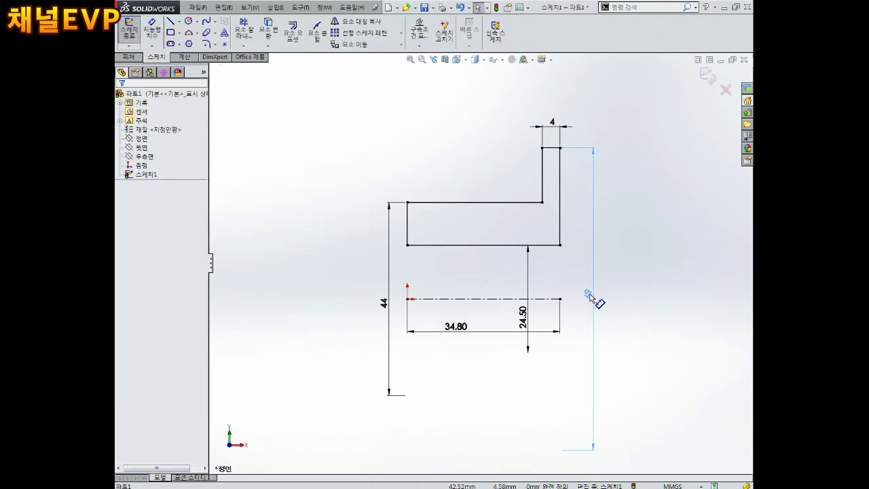
pyautogui.moveTo(384, 302); pyautogui.dragTo(389, 302)
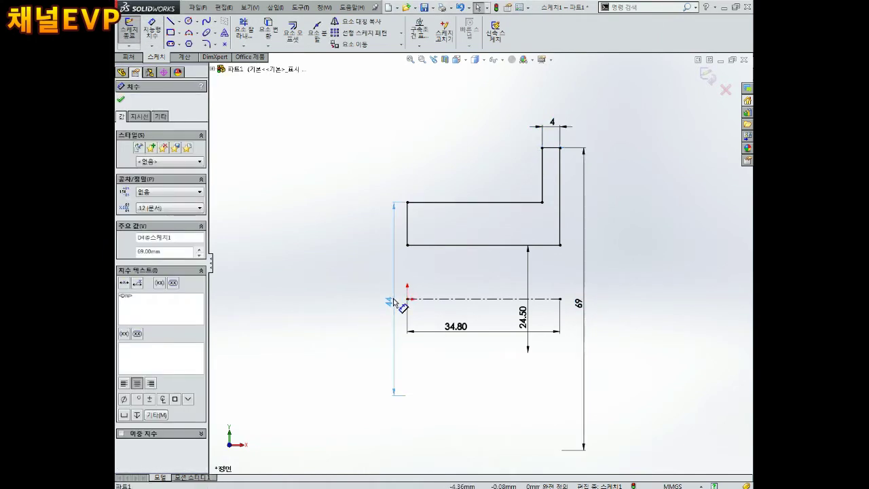
pyautogui.click(554, 133)
pyautogui.scroll(-2, 569, 291)
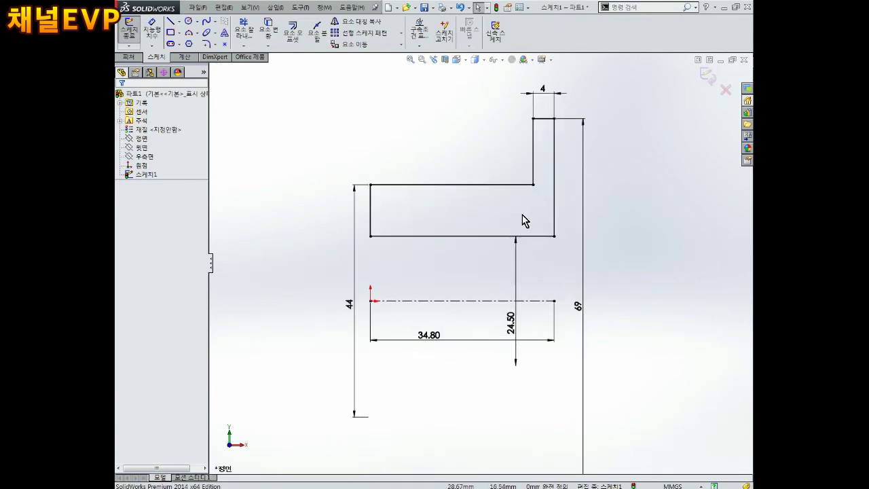
# - Draw a small rectangular step at the profile's inner corner and trim away its top edge
pyautogui.scroll(-2, 521, 173)
pyautogui.scroll(-2, 516, 207)
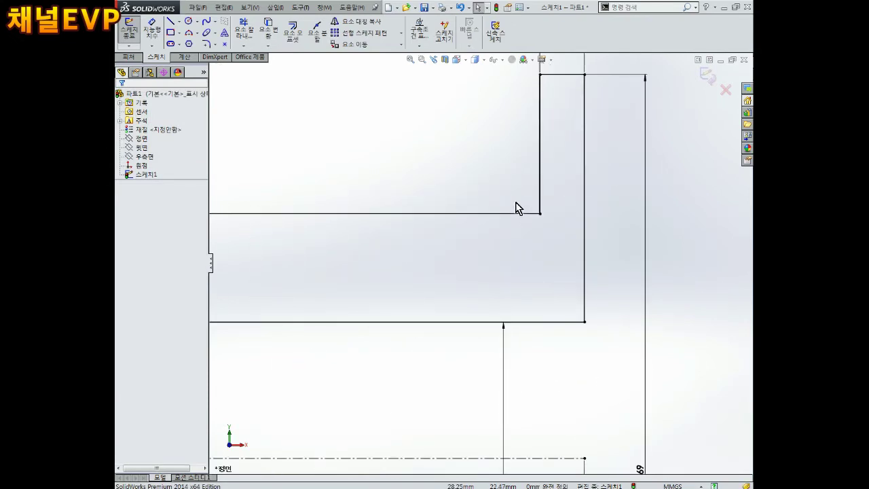
pyautogui.click(171, 22)
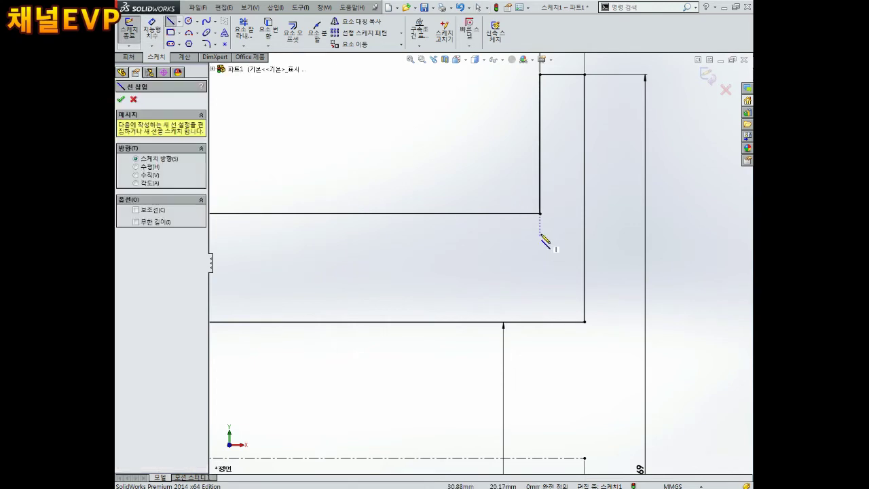
pyautogui.click(540, 214)
pyautogui.click(510, 240)
pyautogui.click(510, 213)
pyautogui.press('Escape')
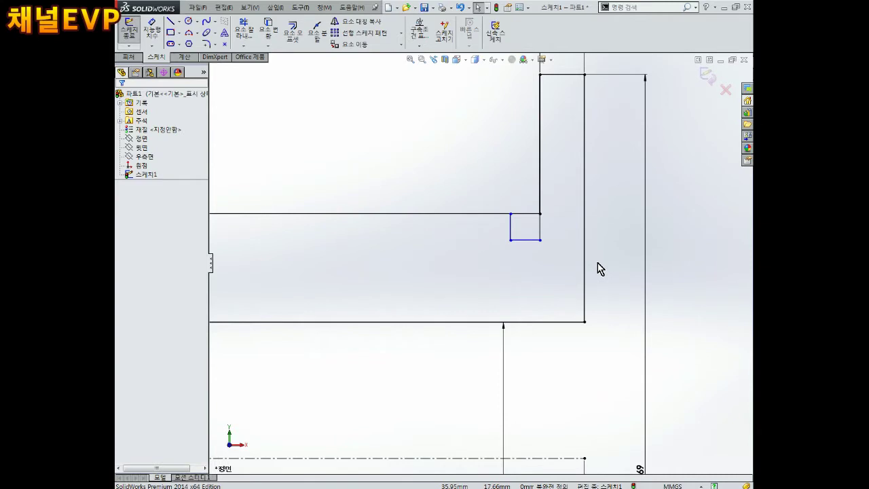
pyautogui.scroll(2, 597, 268)
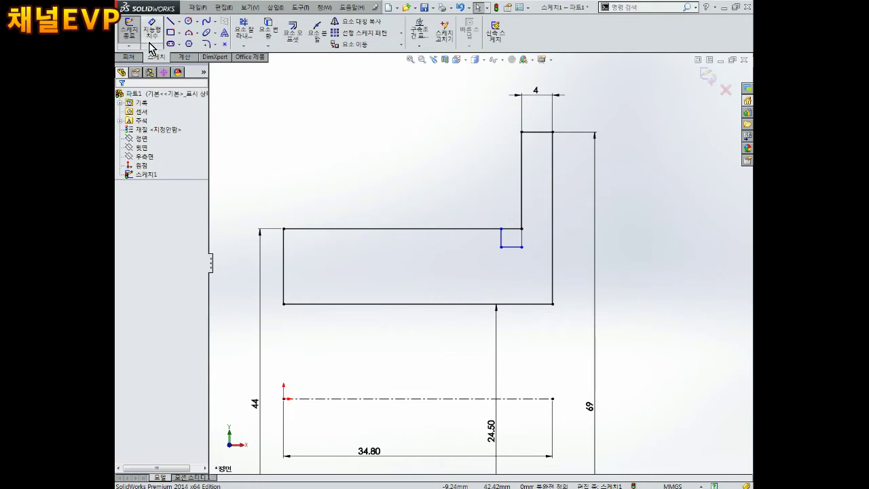
pyautogui.click(243, 30)
pyautogui.click(510, 229)
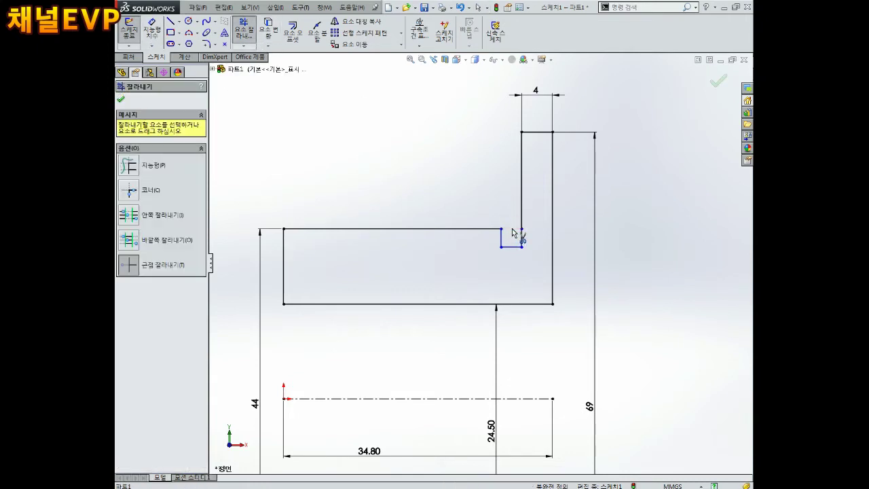
pyautogui.scroll(2, 481, 263)
pyautogui.press('Escape')
# - Dimension the step's bottom line 43 mm from the centreline
pyautogui.moveTo(577, 295); pyautogui.dragTo(577, 272, button='right')
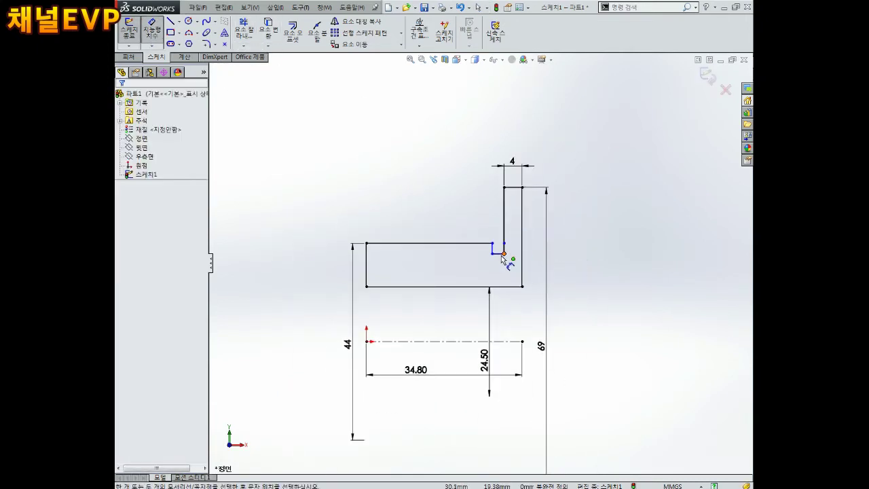
pyautogui.click(502, 253)
pyautogui.click(508, 341)
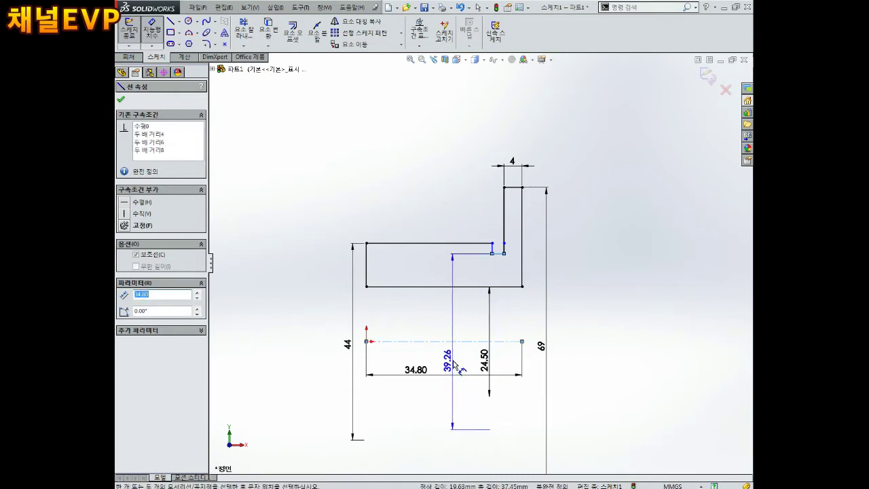
pyautogui.click(453, 360)
pyautogui.write('43')
pyautogui.press('Return')
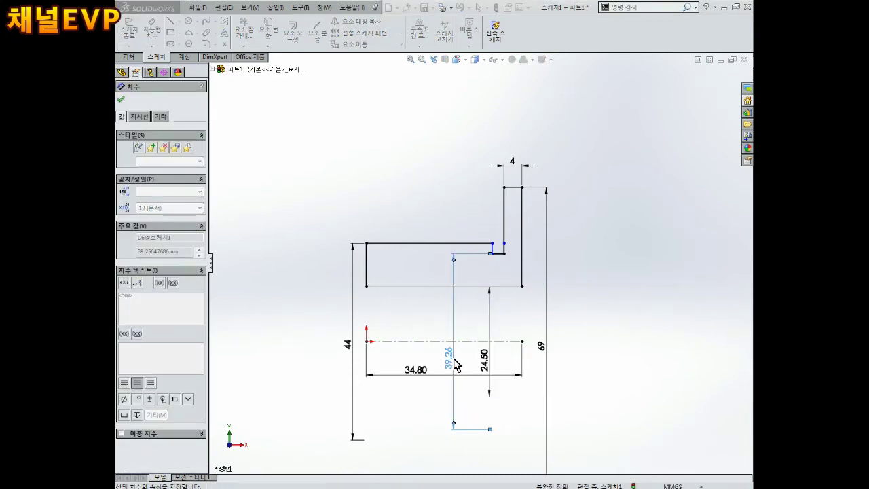
pyautogui.scroll(-5, 502, 248)
pyautogui.click(492, 246)
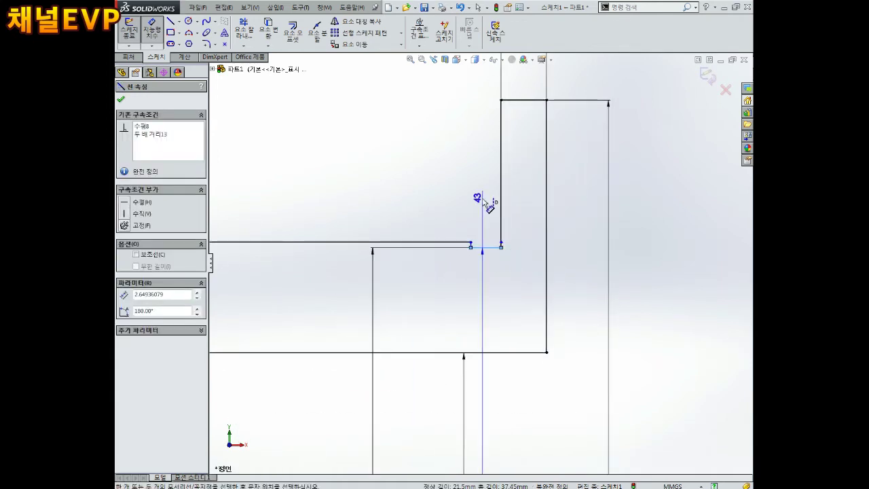
pyautogui.press('Escape')
# - Set the step's width to 2.5 mm
pyautogui.moveTo(489, 224); pyautogui.dragTo(486, 200, button='right')
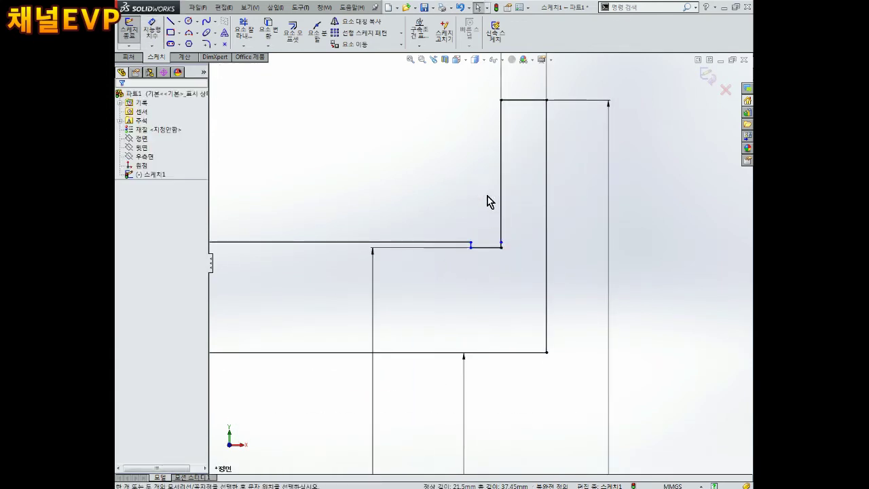
pyautogui.click(495, 247)
pyautogui.click(484, 210)
pyautogui.write('2.5')
pyautogui.press('Return')
pyautogui.scroll(-2, 502, 249)
pyautogui.scroll(-1, 502, 251)
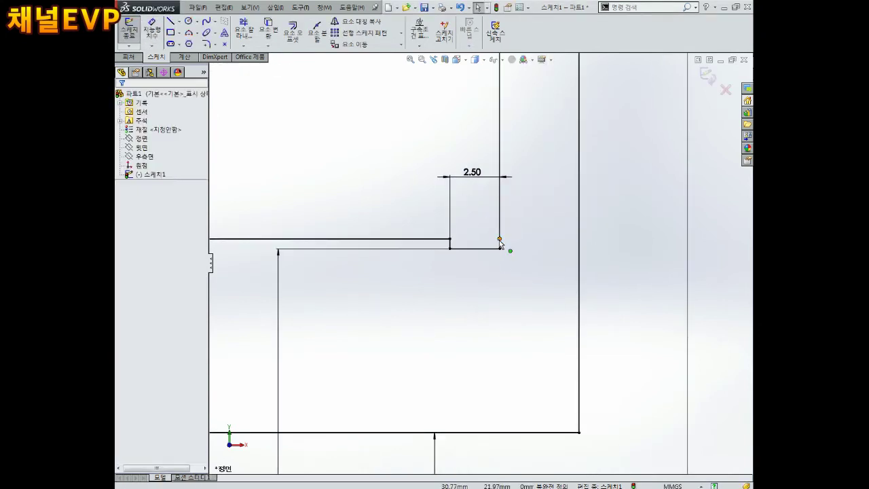
pyautogui.click(500, 228)
pyautogui.click(533, 258)
pyautogui.scroll(1, 532, 265)
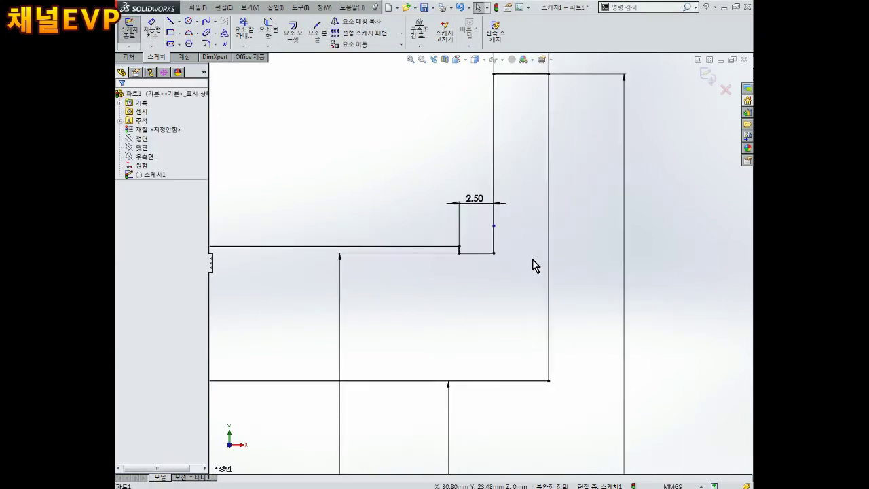
pyautogui.scroll(1, 475, 266)
pyautogui.scroll(2, 421, 333)
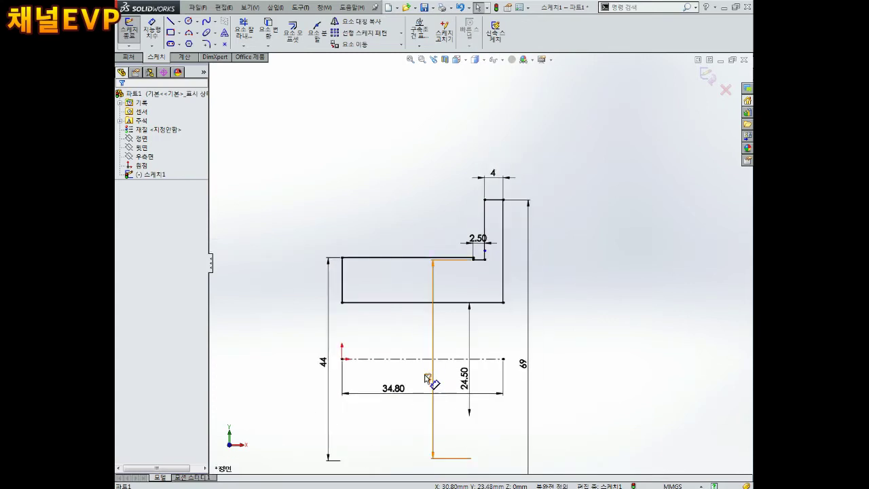
# - Spread out the 43, 2.50, 24.50 and 69 dimensions so they no longer overlap
pyautogui.click(562, 371)
pyautogui.moveTo(478, 239)
pyautogui.mouseDown()
pyautogui.moveTo(482, 288)
pyautogui.moveTo(479, 278)
pyautogui.mouseUp()
pyautogui.moveTo(466, 377)
pyautogui.mouseDown()
pyautogui.moveTo(534, 379)
pyautogui.moveTo(490, 381)
pyautogui.moveTo(614, 349)
pyautogui.mouseUp()
pyautogui.click(491, 383)
pyautogui.moveTo(498, 398); pyautogui.dragTo(567, 369)
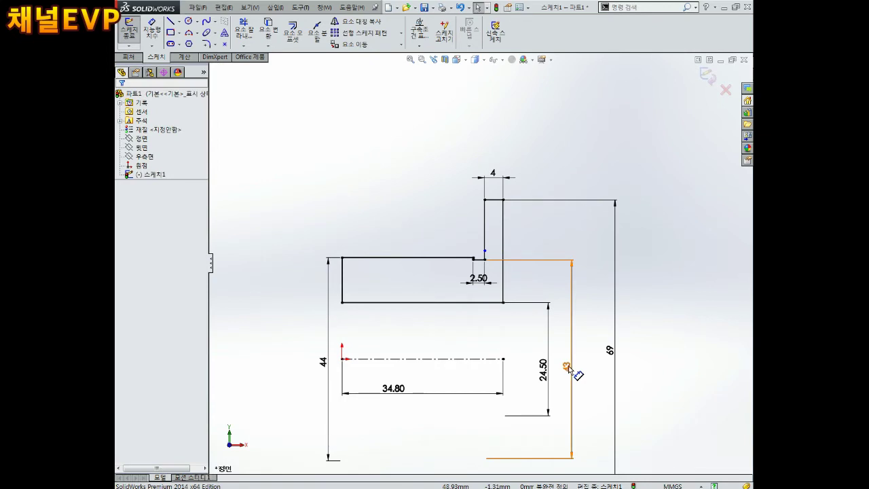
pyautogui.scroll(-3, 385, 302)
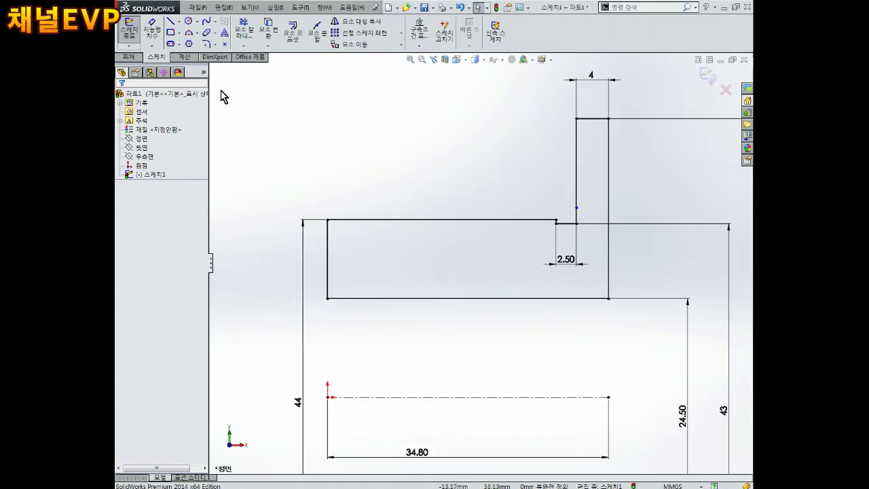
pyautogui.click(189, 22)
# - Draw two small circles centred on the bottom edge, one near each end
pyautogui.click(360, 297)
pyautogui.click(383, 297)
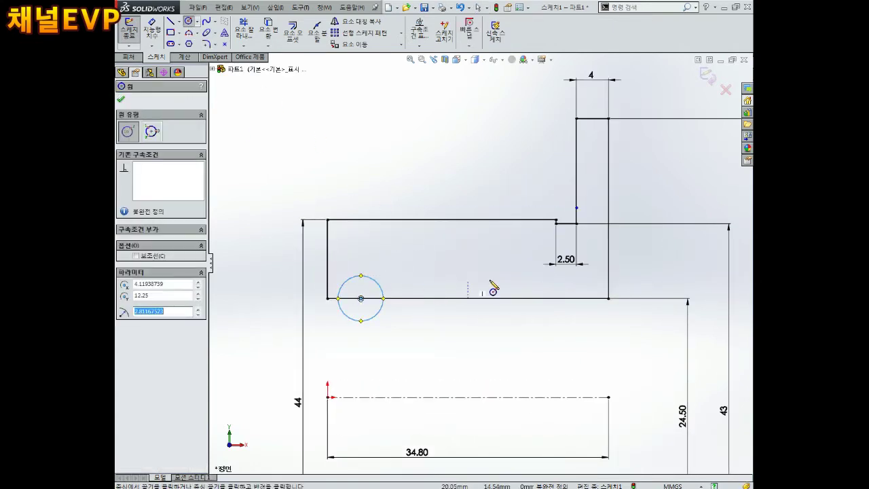
pyautogui.click(571, 298)
pyautogui.click(588, 278)
pyautogui.press('Escape')
pyautogui.moveTo(402, 280); pyautogui.dragTo(405, 262, button='right')
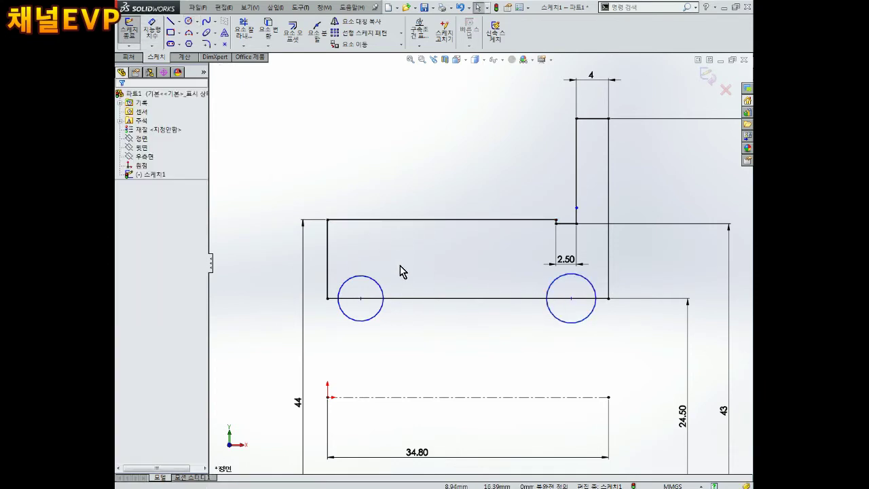
# - Locate each circle's centre 2.5 mm from the nearer end edge of the profile
pyautogui.moveTo(407, 177); pyautogui.dragTo(406, 132, button='right')
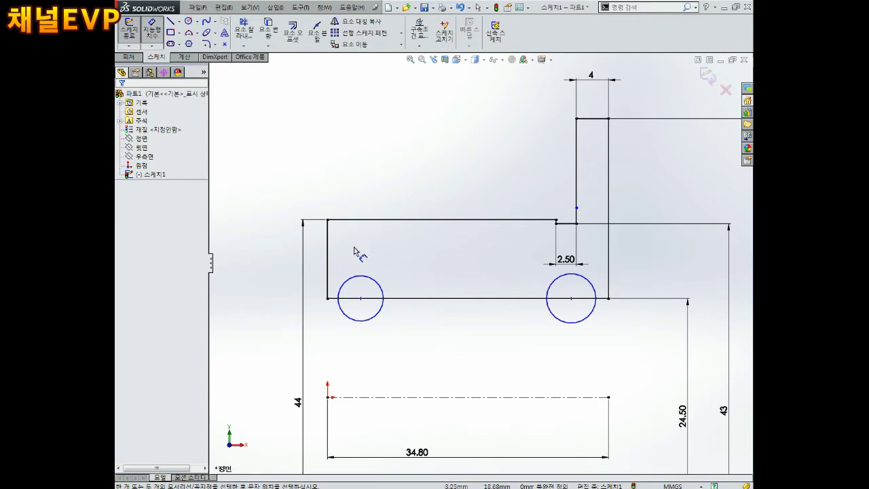
pyautogui.click(328, 261)
pyautogui.click(360, 298)
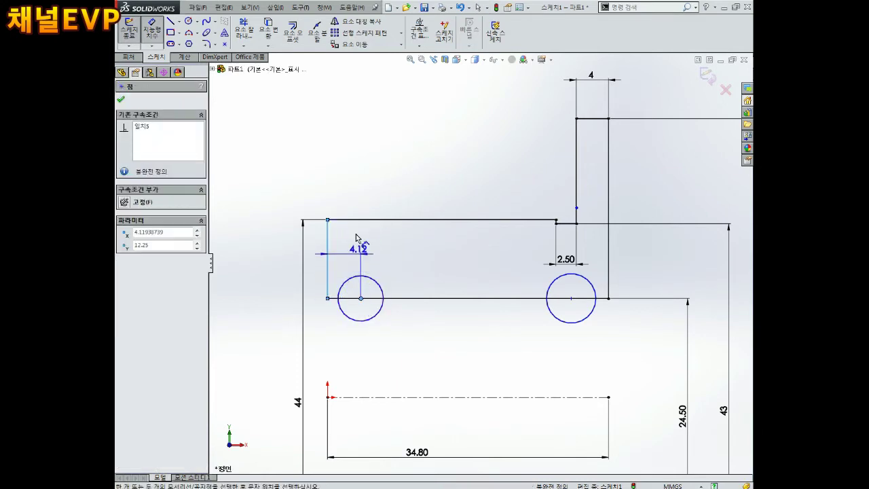
pyautogui.click(351, 193)
pyautogui.write('2.5')
pyautogui.press('Return')
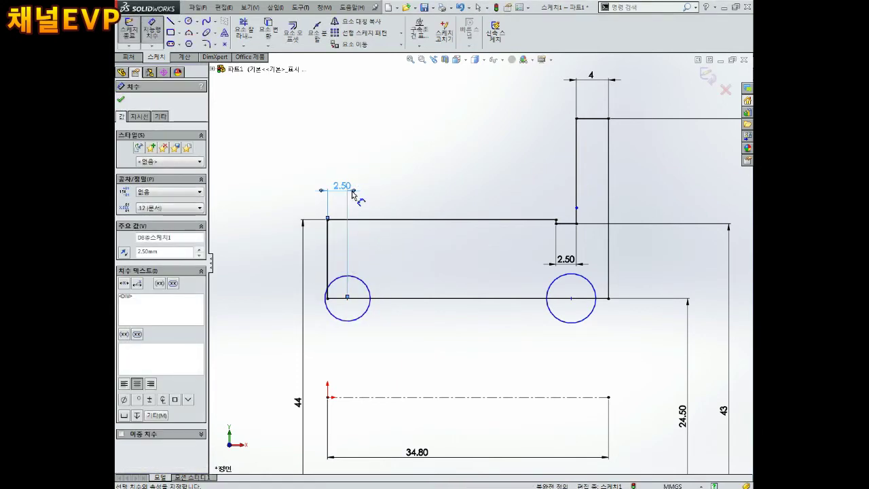
pyautogui.click(571, 298)
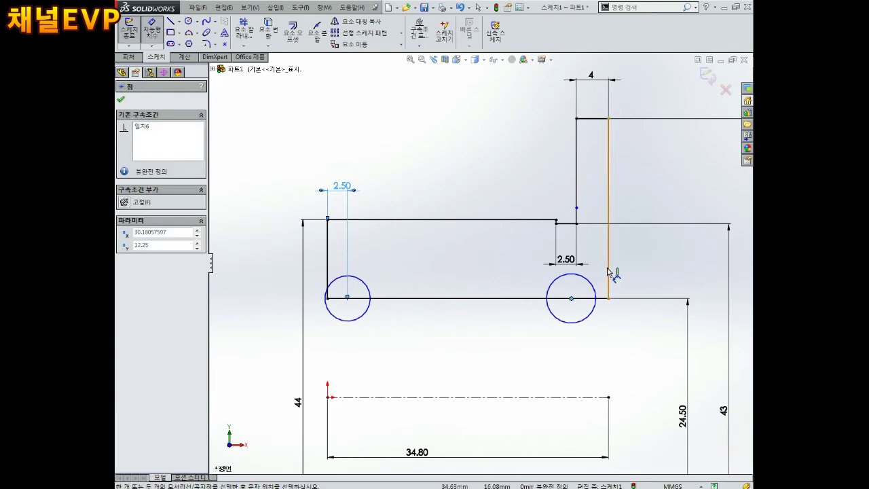
pyautogui.click(609, 272)
pyautogui.click(581, 351)
pyautogui.write('2.5')
pyautogui.press('Return')
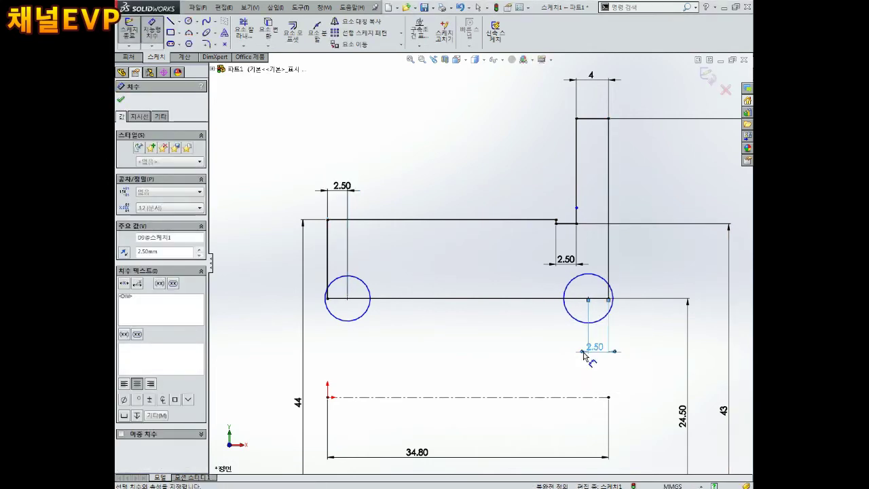
# - Give both circles a 2 mm diameter
pyautogui.click(368, 288)
pyautogui.click(401, 252)
pyautogui.write('2')
pyautogui.press('Return')
pyautogui.click(564, 286)
pyautogui.click(540, 271)
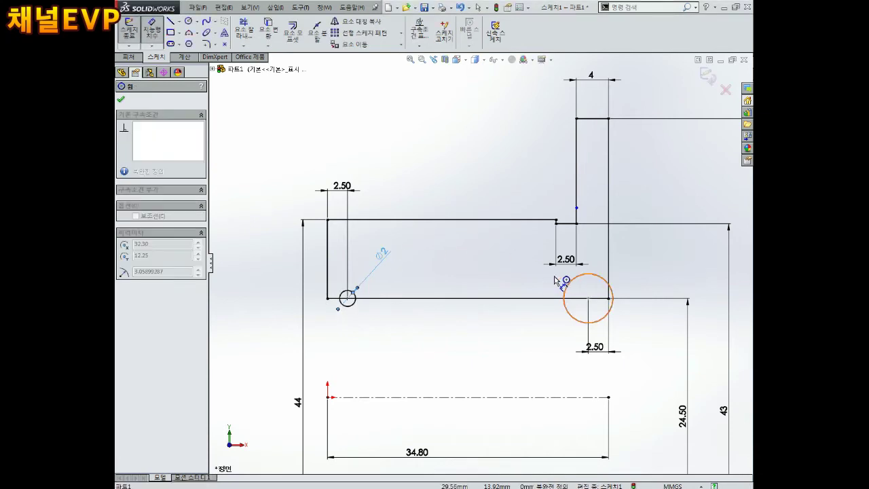
pyautogui.write('2')
pyautogui.press('Return')
pyautogui.press('Escape')
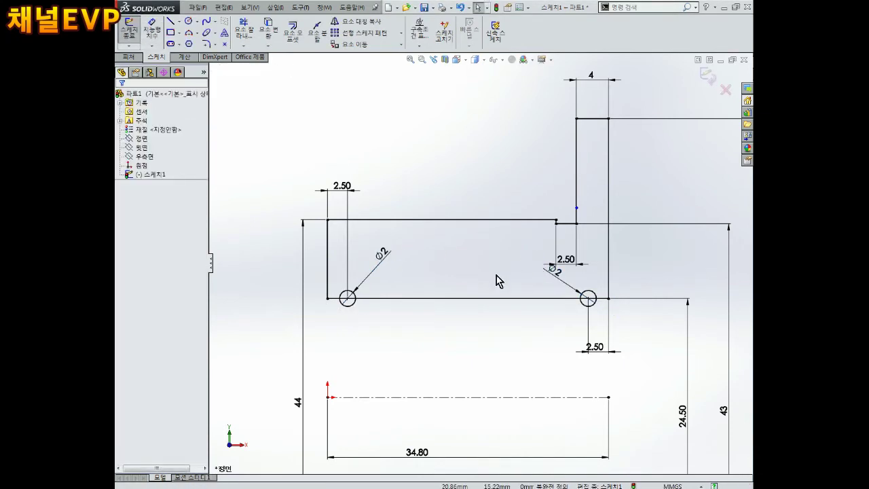
# - Trim off the lower halves of both circles to leave semicircular grooves
pyautogui.click(243, 31)
pyautogui.scroll(-2, 350, 298)
pyautogui.click(349, 315)
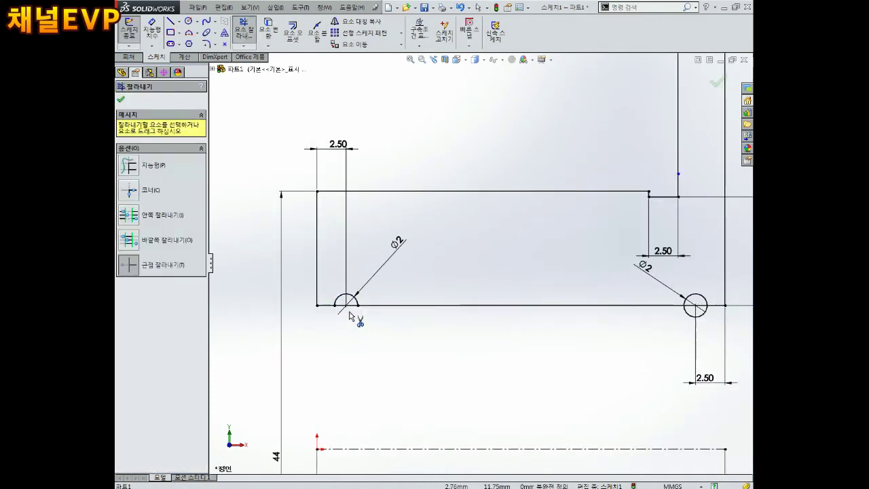
pyautogui.click(703, 314)
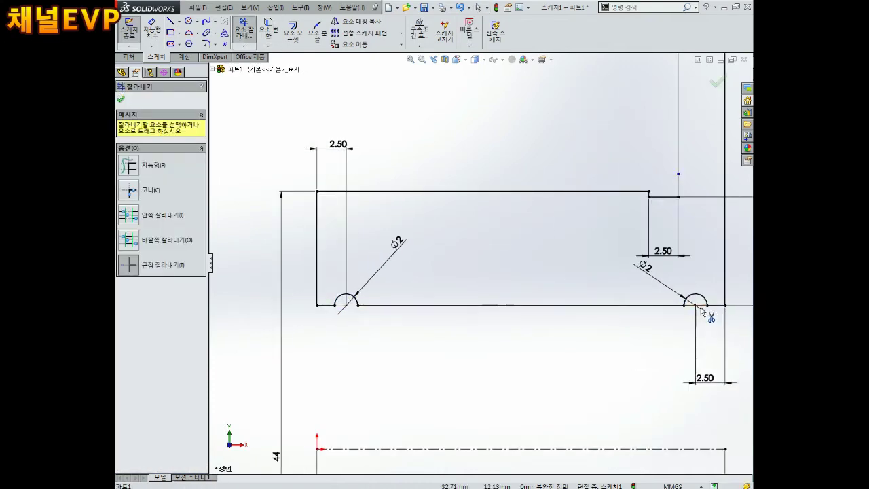
pyautogui.scroll(3, 580, 278)
pyautogui.press('Escape')
# - Move the right groove's Ø2 and 2.50 dimensions to clearer positions
pyautogui.moveTo(580, 278); pyautogui.dragTo(549, 275)
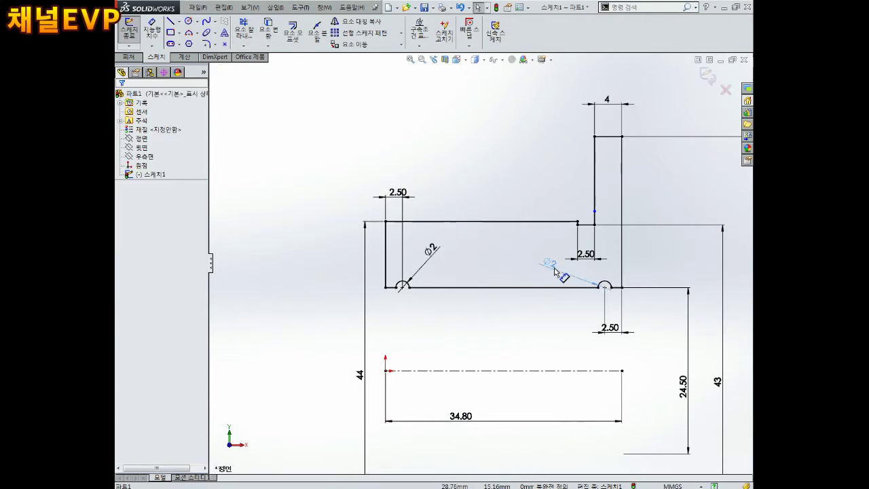
pyautogui.click(590, 249)
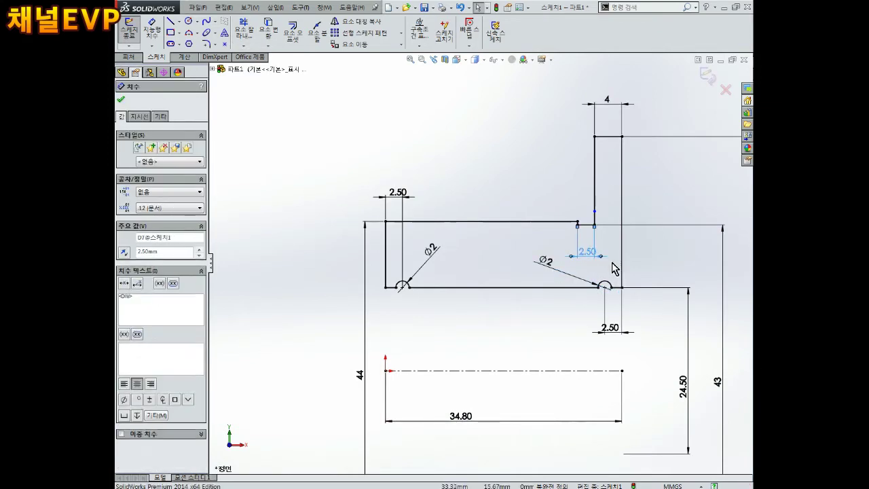
pyautogui.press('Escape')
pyautogui.scroll(2, 615, 267)
pyautogui.scroll(-1, 615, 263)
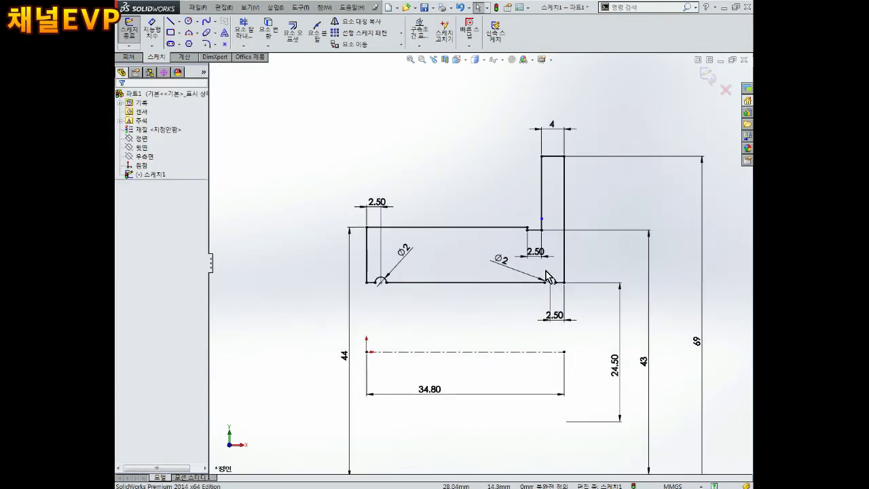
pyautogui.scroll(-1, 428, 281)
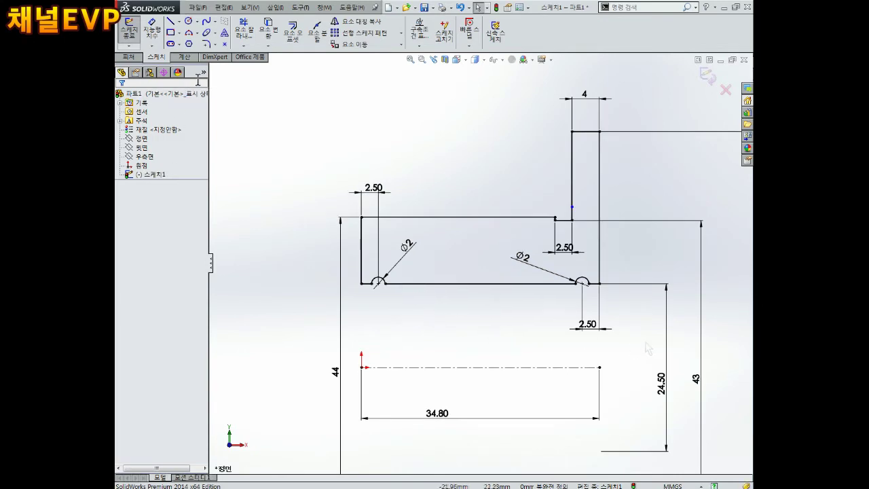
pyautogui.click(215, 44)
# - Chamfer the profile's top-left corner 2 mm by 2 mm
pyautogui.click(219, 69)
pyautogui.write('2')
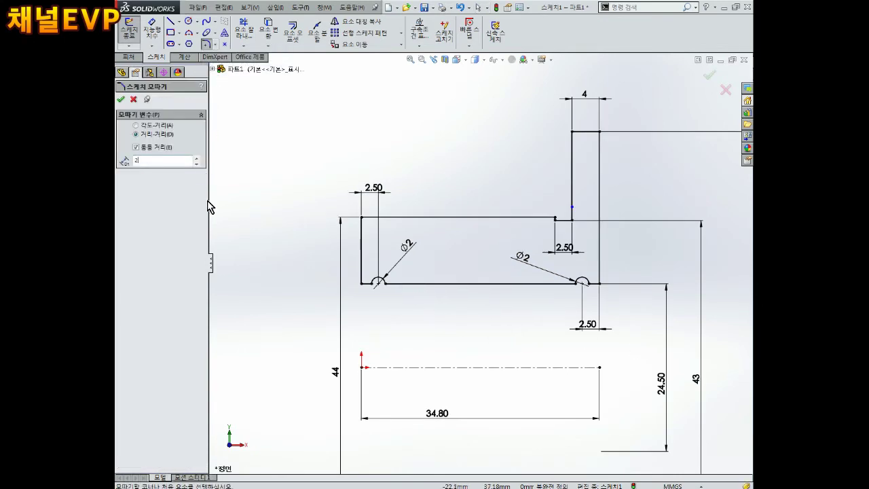
pyautogui.click(361, 217)
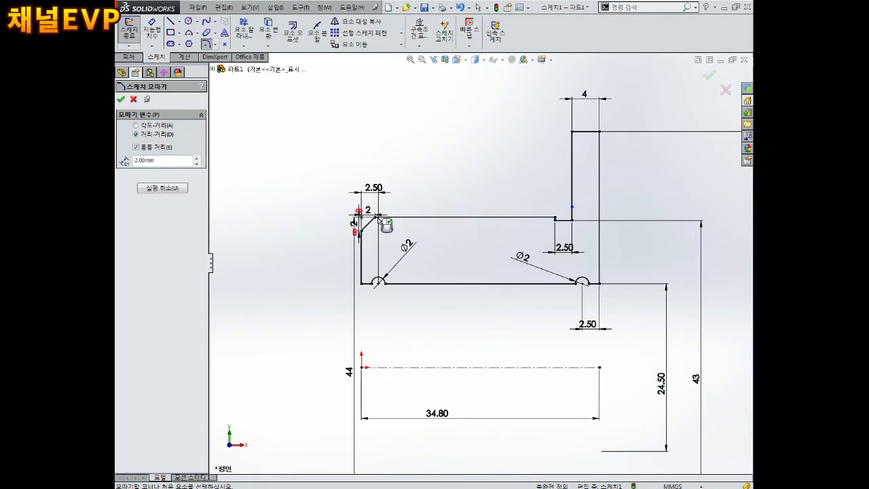
pyautogui.press('Escape')
# - Reposition the 2.50, 44 and 69 dimensions clear of the profile, then exit the sketch
pyautogui.moveTo(373, 188); pyautogui.dragTo(372, 325)
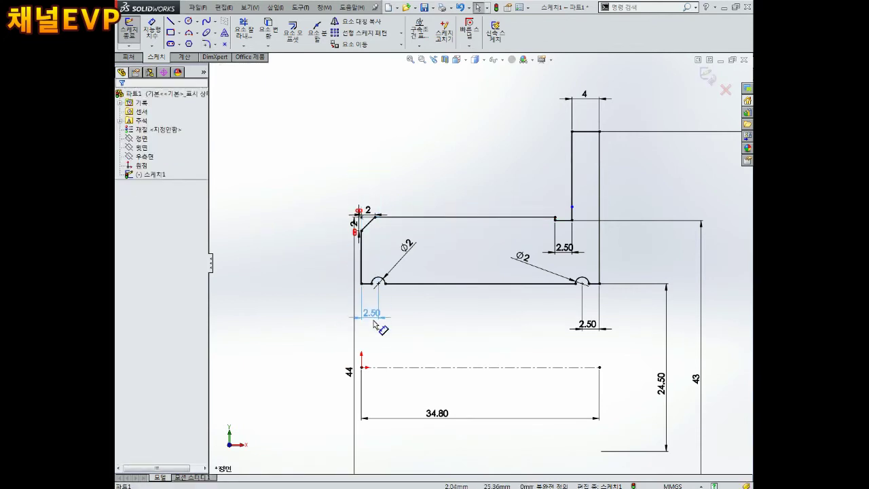
pyautogui.moveTo(360, 216); pyautogui.dragTo(301, 384)
pyautogui.click(533, 309)
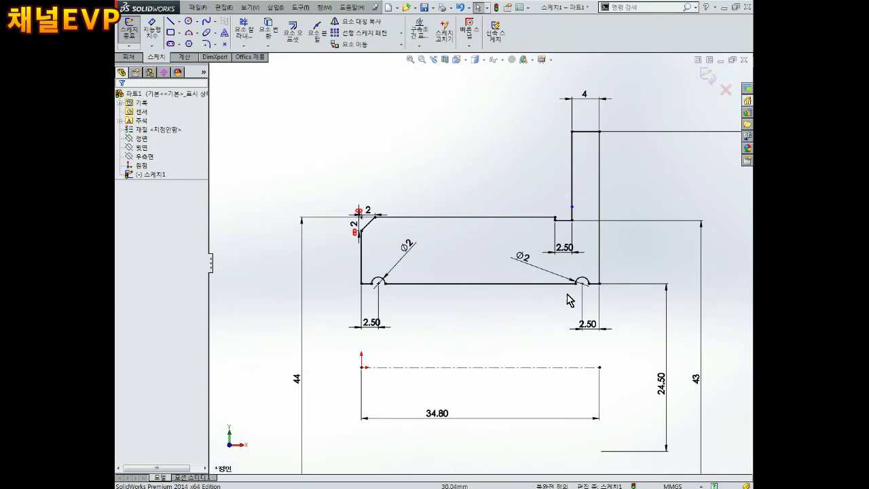
pyautogui.click(626, 353)
pyautogui.scroll(3, 291, 266)
pyautogui.scroll(-3, 407, 285)
pyautogui.scroll(2, 504, 300)
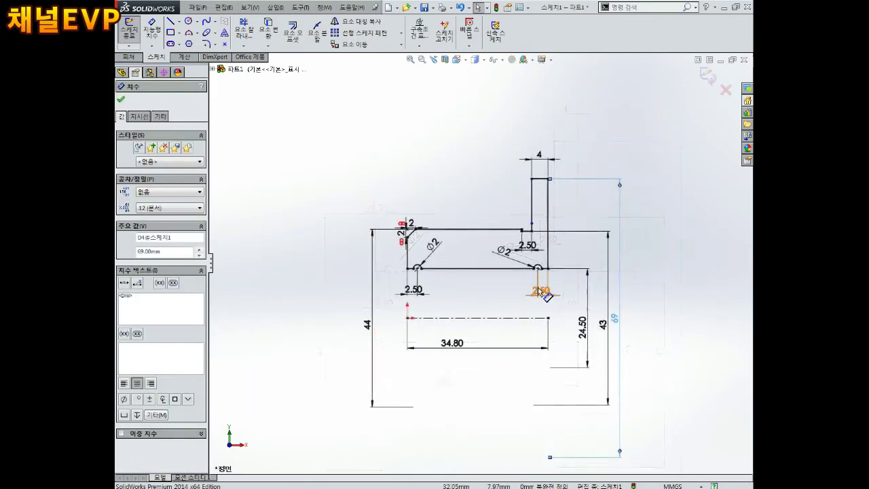
pyautogui.scroll(-2, 679, 149)
pyautogui.click(707, 76)
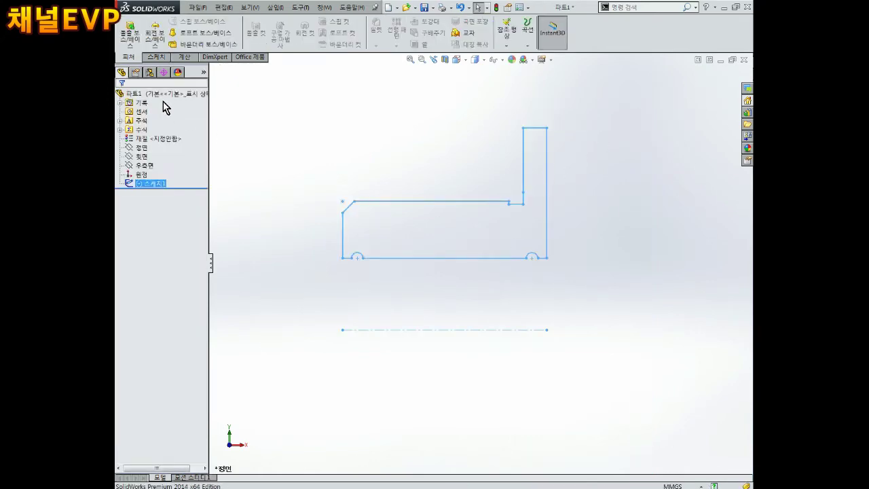
# - Revolve the profile a full 360° about its centreline into a solid bushing
pyautogui.click(154, 33)
pyautogui.hotkey('ctrl', '7')
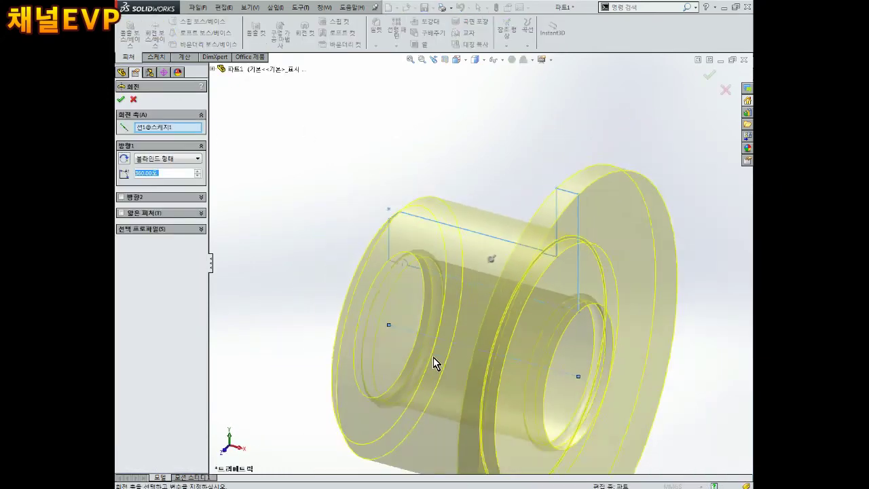
pyautogui.click(121, 100)
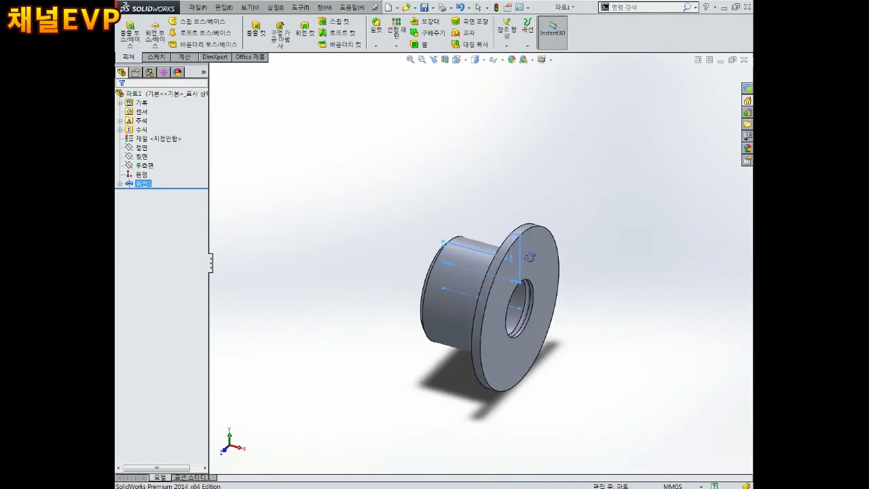
pyautogui.moveTo(533, 260)
pyautogui.mouseDown(button='middle')
pyautogui.moveTo(587, 202)
pyautogui.moveTo(613, 259)
pyautogui.moveTo(541, 224)
pyautogui.moveTo(582, 202)
pyautogui.mouseUp(button='middle')
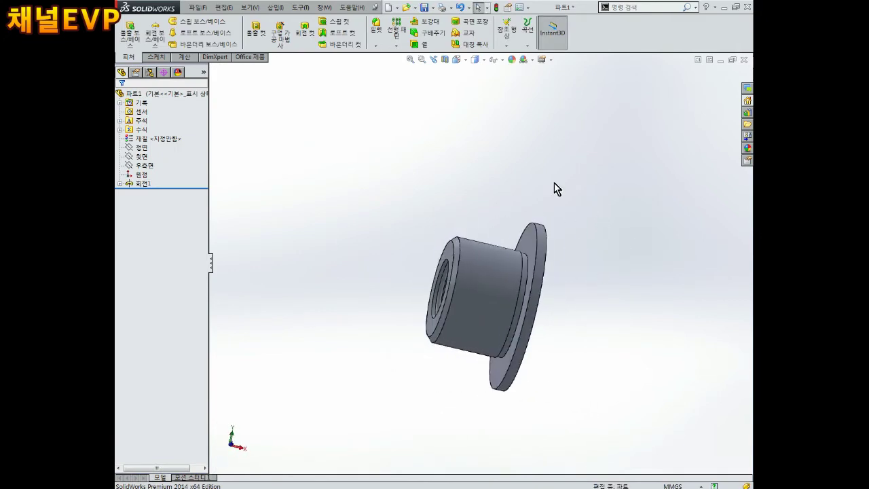
# - Section the part on the Front plane and view it front-on with hidden lines removed
pyautogui.click(445, 59)
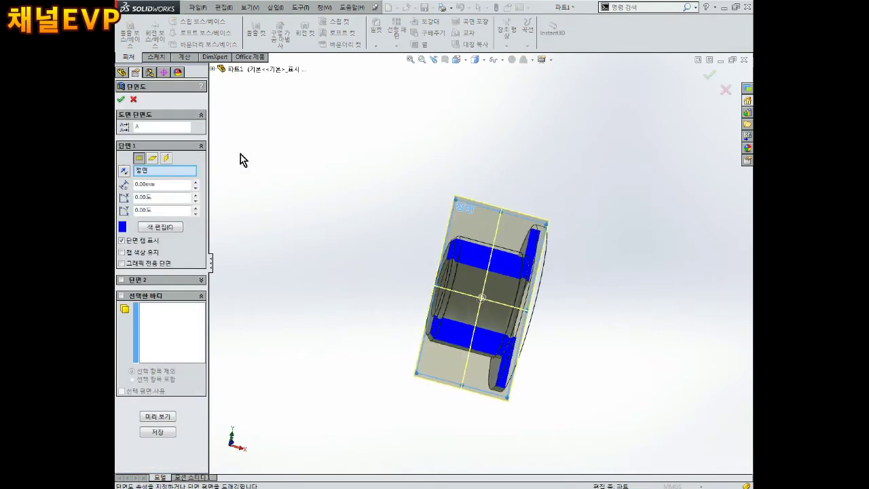
pyautogui.click(120, 101)
pyautogui.moveTo(475, 285); pyautogui.dragTo(446, 238, button='middle')
pyautogui.scroll(-3, 485, 317)
pyautogui.moveTo(485, 316)
pyautogui.mouseDown(button='middle')
pyautogui.moveTo(507, 320)
pyautogui.moveTo(513, 336)
pyautogui.mouseUp(button='middle')
pyautogui.hotkey('ctrl', '1')
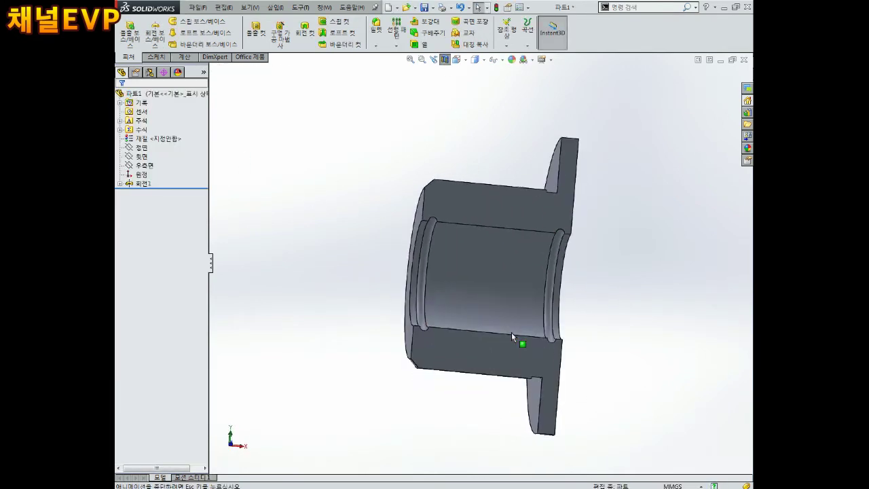
pyautogui.click(474, 59)
pyautogui.click(482, 103)
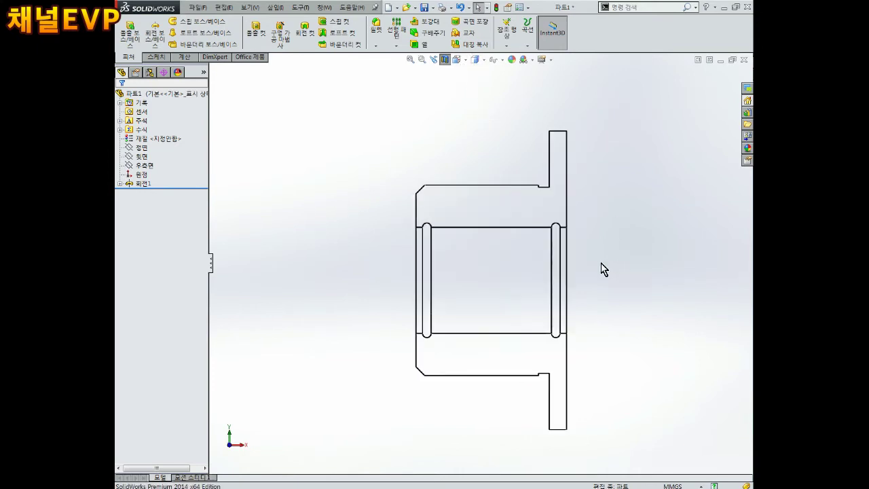
pyautogui.scroll(-2, 527, 271)
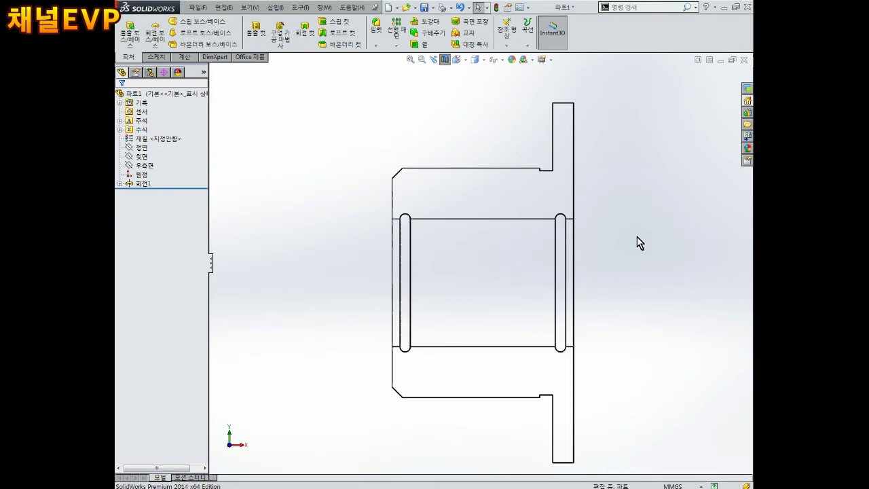
# - Turn the section view off and orbit the whole bushing to an oblique angle
pyautogui.click(444, 60)
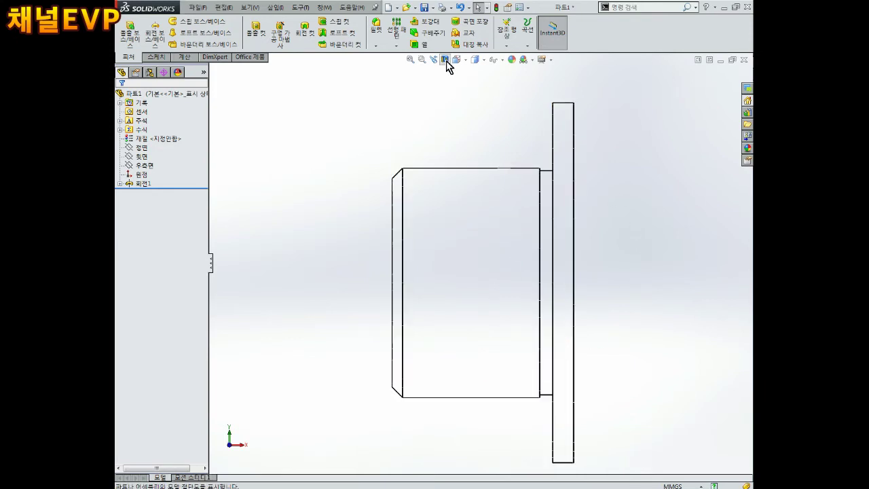
pyautogui.moveTo(514, 190)
pyautogui.mouseDown(button='middle')
pyautogui.moveTo(597, 233)
pyautogui.moveTo(484, 179)
pyautogui.mouseUp(button='middle')
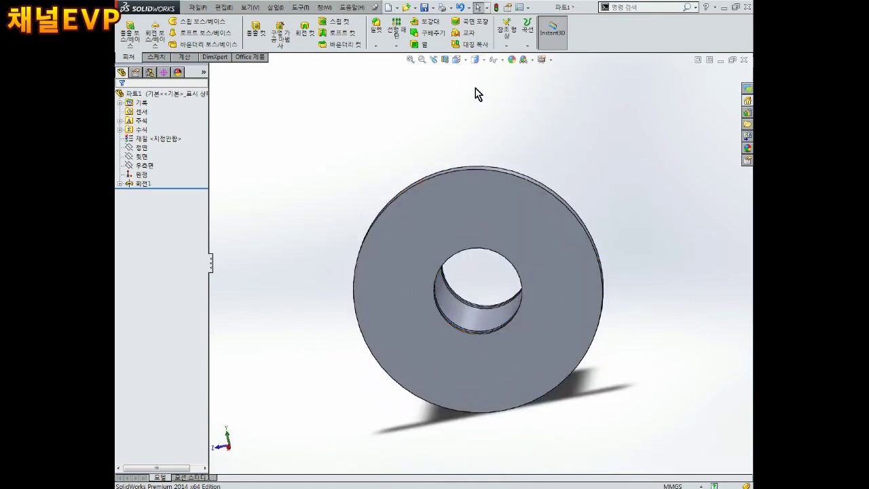
pyautogui.click(456, 60)
pyautogui.click(456, 61)
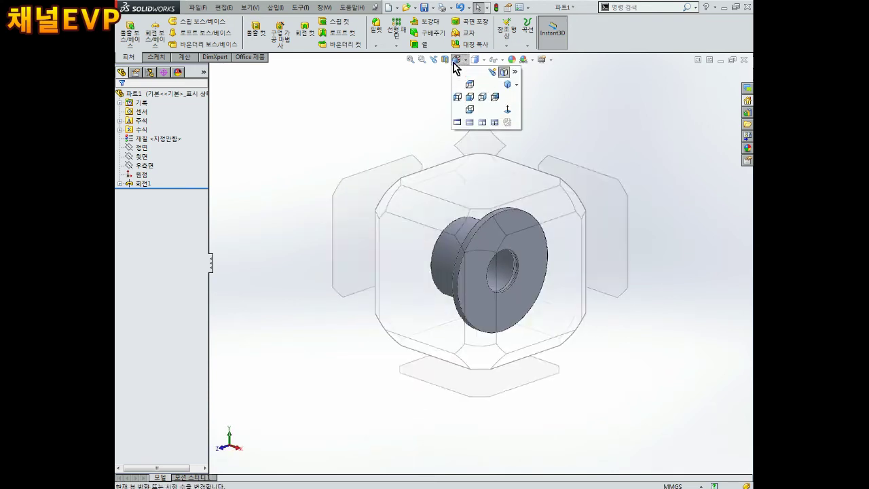
pyautogui.click(516, 228)
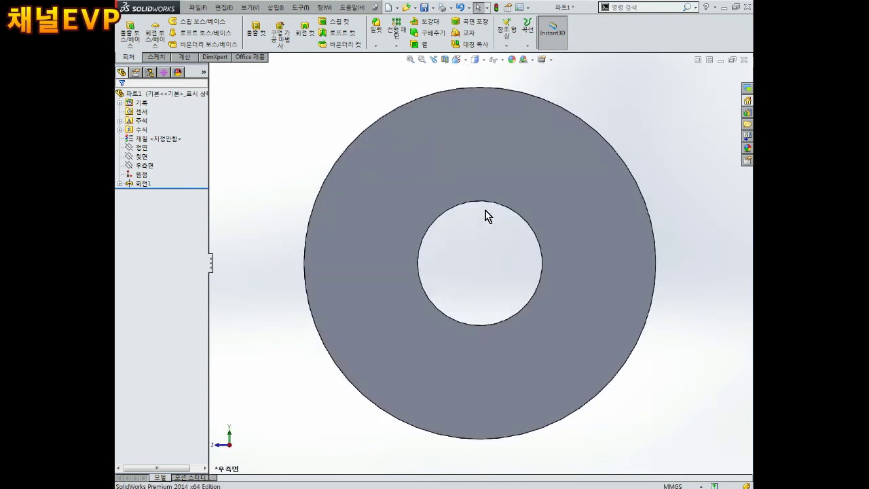
pyautogui.scroll(-2, 495, 186)
pyautogui.moveTo(508, 227); pyautogui.dragTo(499, 188, button='middle')
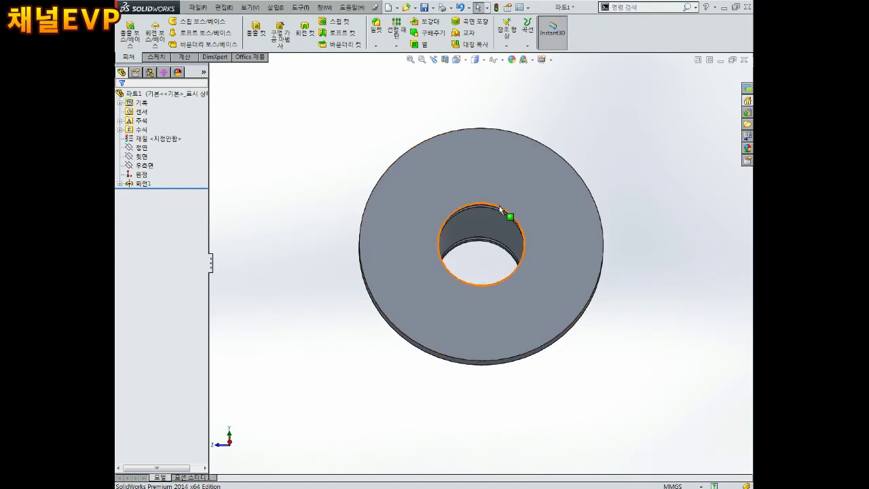
pyautogui.click(500, 213)
pyautogui.moveTo(500, 212); pyautogui.dragTo(490, 172, button='middle')
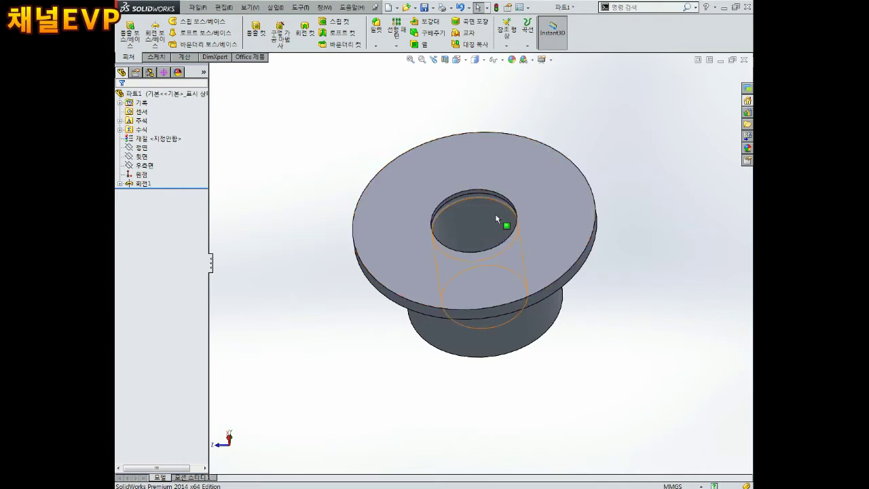
pyautogui.moveTo(493, 197)
pyautogui.mouseDown(button='middle')
pyautogui.moveTo(528, 291)
pyautogui.moveTo(560, 286)
pyautogui.moveTo(520, 169)
pyautogui.moveTo(547, 141)
pyautogui.moveTo(564, 138)
pyautogui.moveTo(541, 202)
pyautogui.moveTo(492, 245)
pyautogui.moveTo(453, 191)
pyautogui.moveTo(477, 220)
pyautogui.moveTo(508, 188)
pyautogui.moveTo(488, 190)
pyautogui.mouseUp(button='middle')
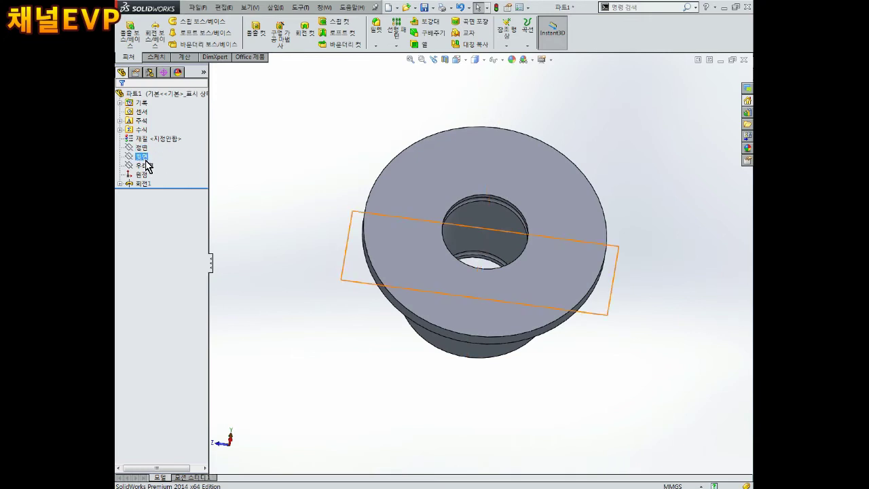
# - Start sketch 스케치2 on the Front plane (정면) and view it Normal To
pyautogui.hotkey('ctrl', 'shift', 'z')
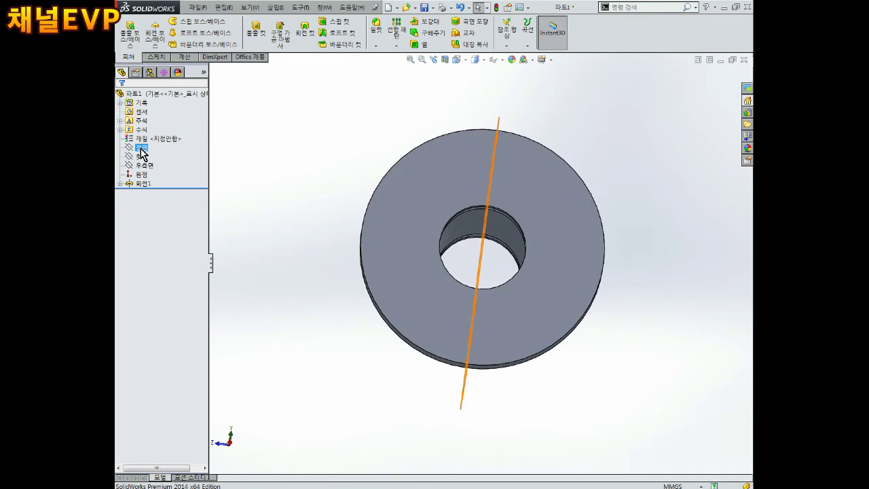
pyautogui.hotkey('ctrl', 'shift', 'z')
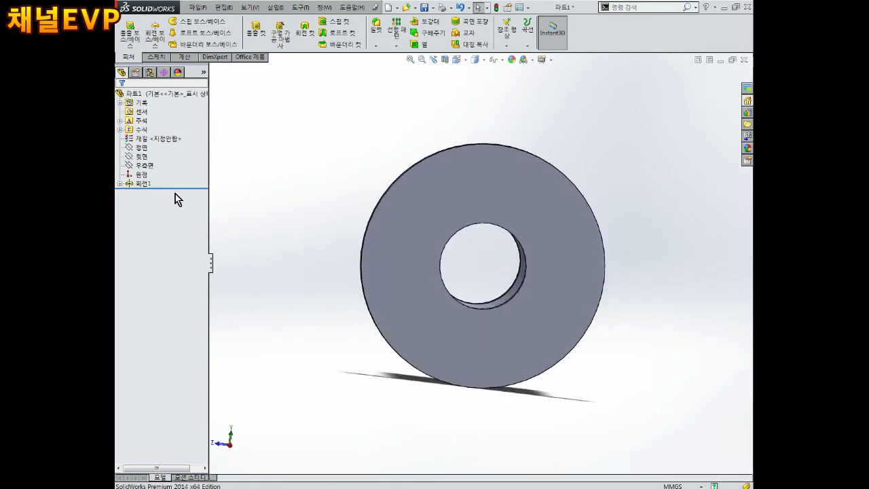
pyautogui.click(144, 150)
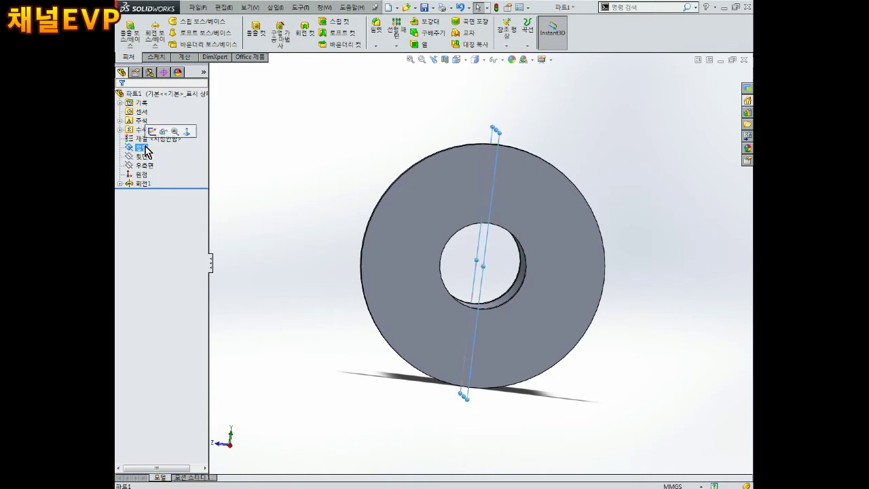
pyautogui.click(152, 131)
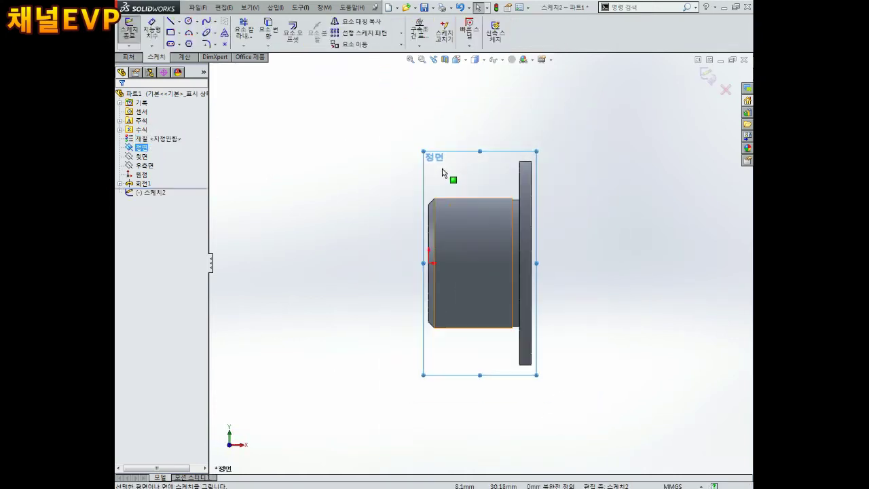
pyautogui.scroll(-3, 539, 183)
pyautogui.moveTo(530, 207); pyautogui.dragTo(526, 220, button='middle')
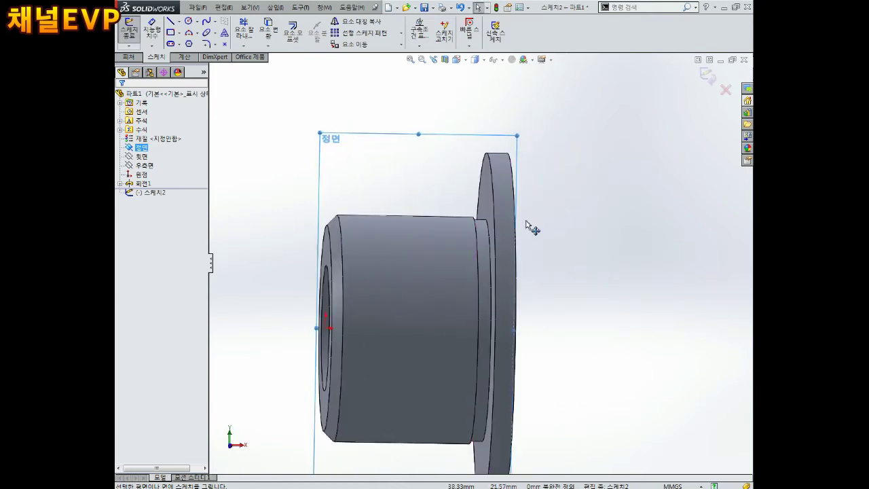
pyautogui.hotkey('ctrl', '8')
pyautogui.keyDown('ctrl'); pyautogui.moveTo(575, 107); pyautogui.dragTo(542, 150, button='middle'); pyautogui.keyUp('ctrl')
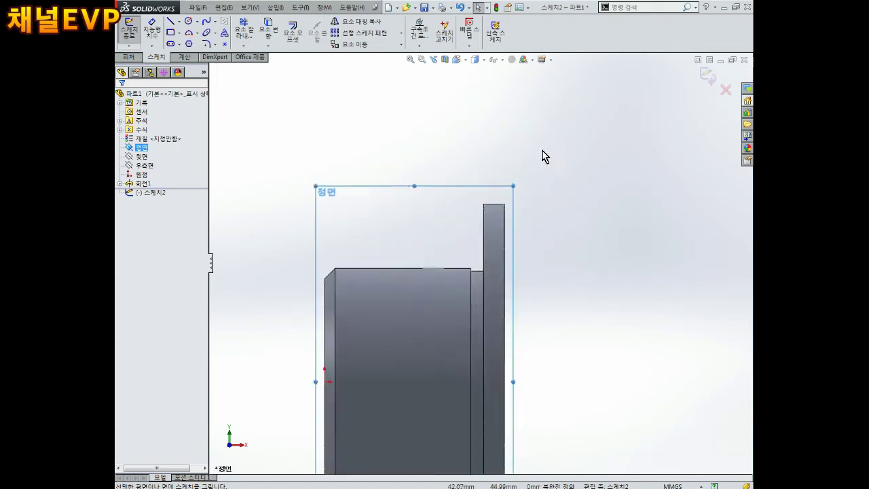
# - Switch to the Front view and draw a closed four-sided outline above the body
pyautogui.scroll(-2, 500, 204)
pyautogui.click(458, 61)
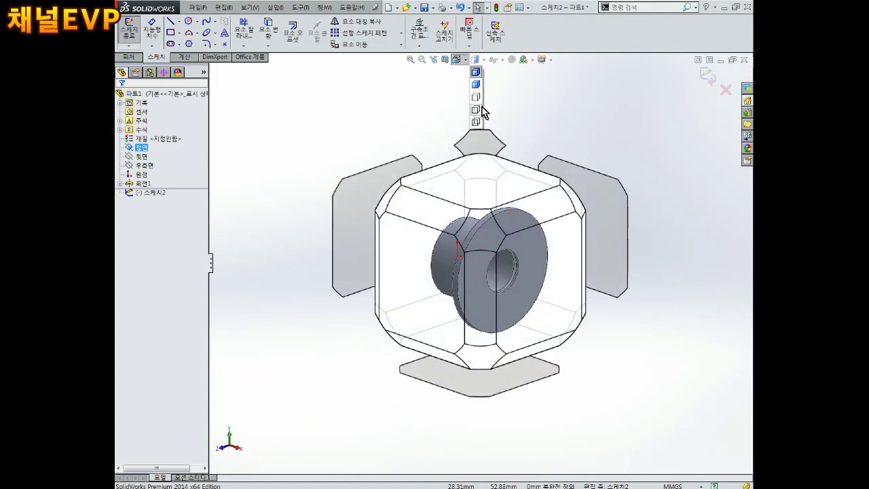
pyautogui.click(480, 109)
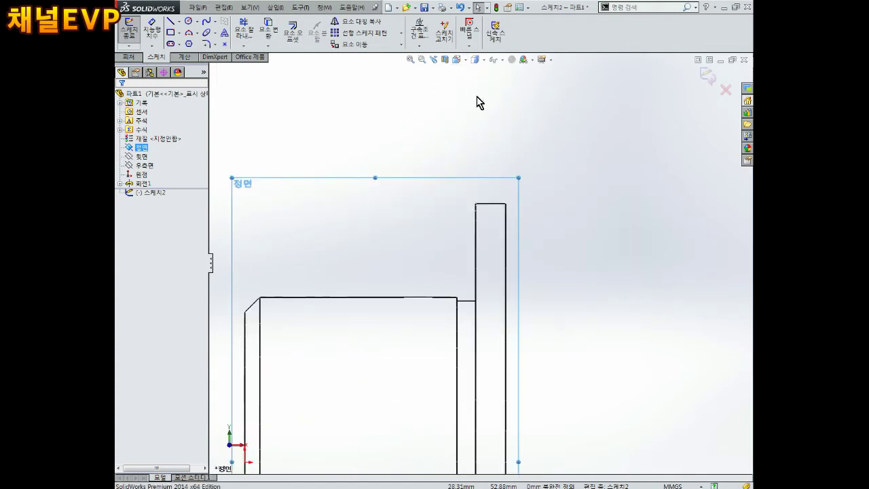
pyautogui.click(477, 61)
pyautogui.scroll(-2, 511, 279)
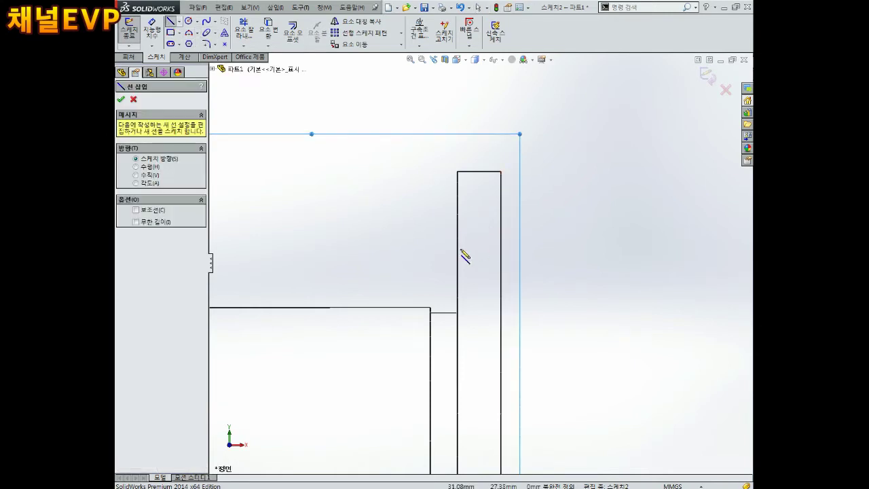
pyautogui.click(316, 213)
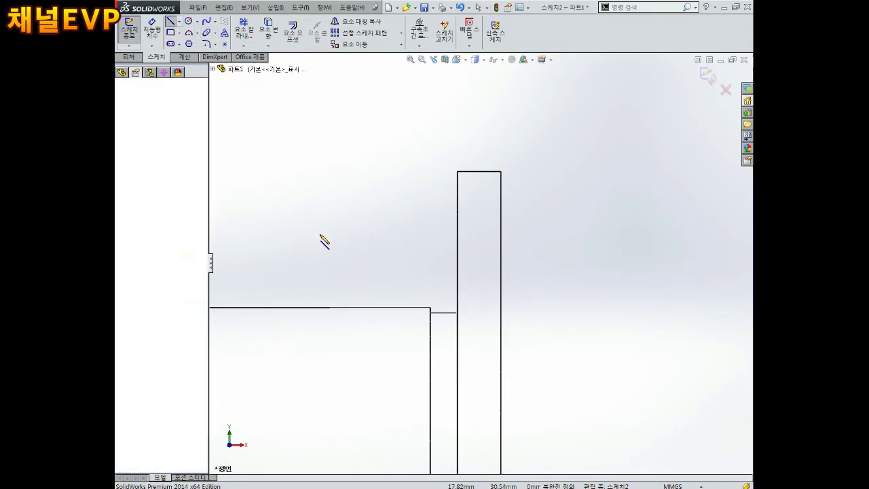
pyautogui.click(316, 245)
pyautogui.click(385, 245)
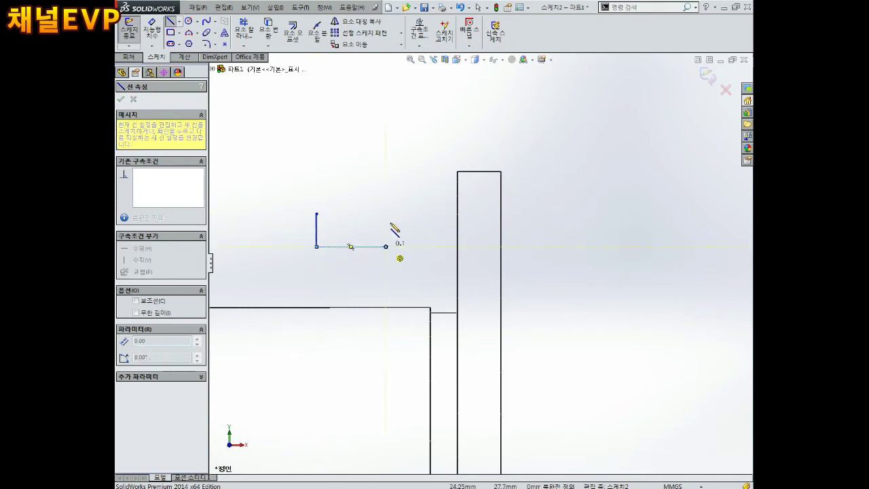
pyautogui.click(316, 214)
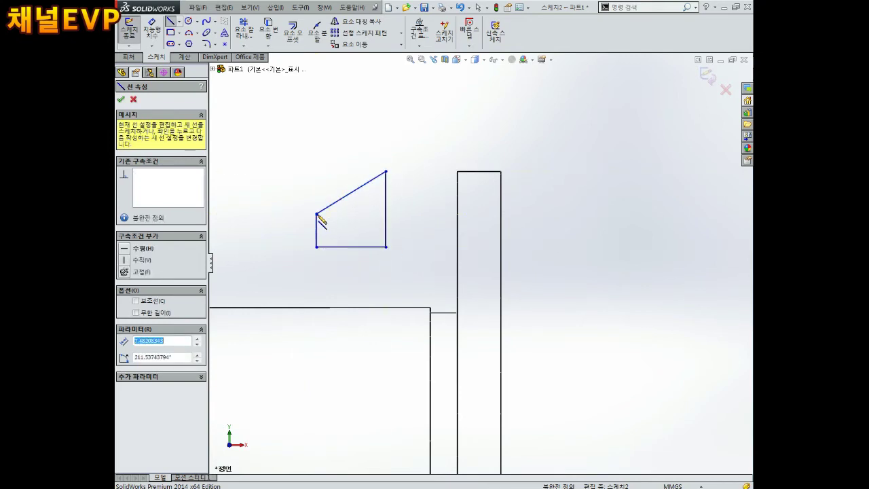
pyautogui.press('Escape')
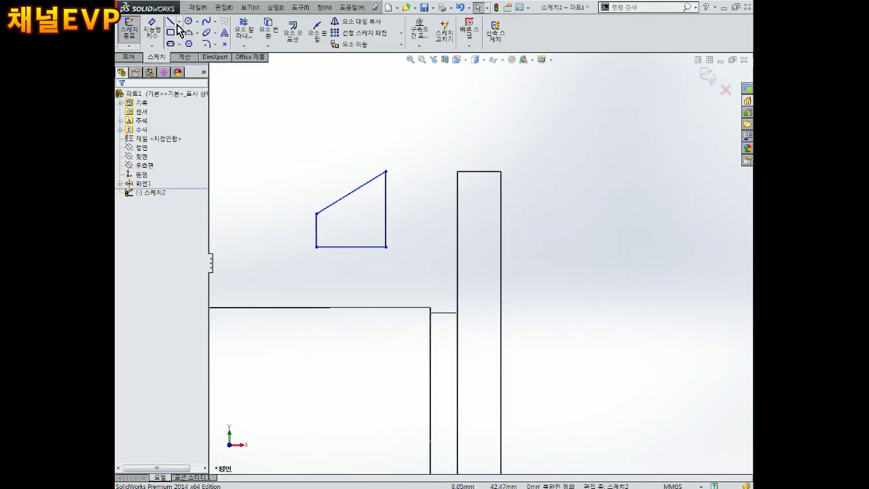
# - Draw a wedge in the flange: a horizontal line, a short vertical edge and a sloped closing line
pyautogui.click(171, 32)
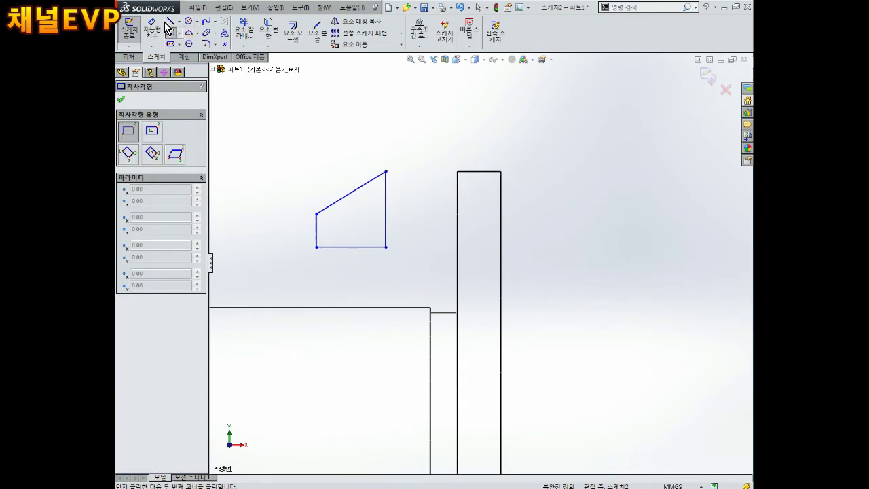
pyautogui.click(170, 22)
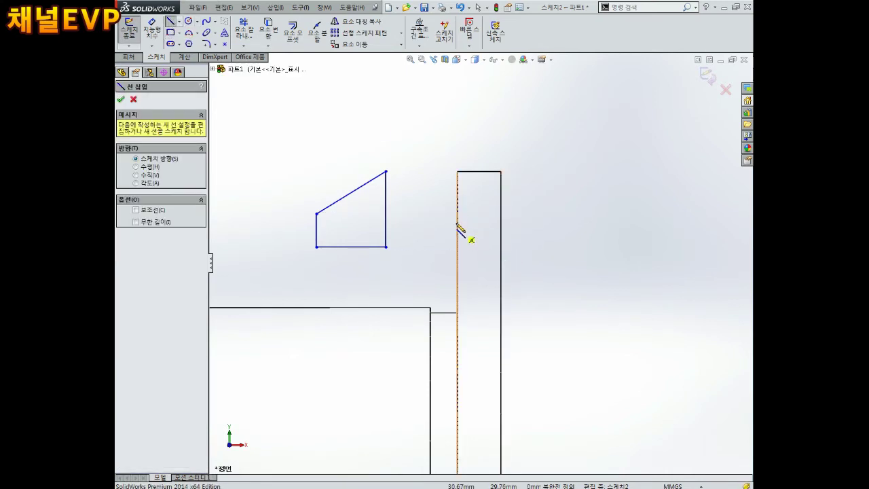
pyautogui.click(457, 235)
pyautogui.click(501, 234)
pyautogui.click(501, 195)
pyautogui.click(457, 217)
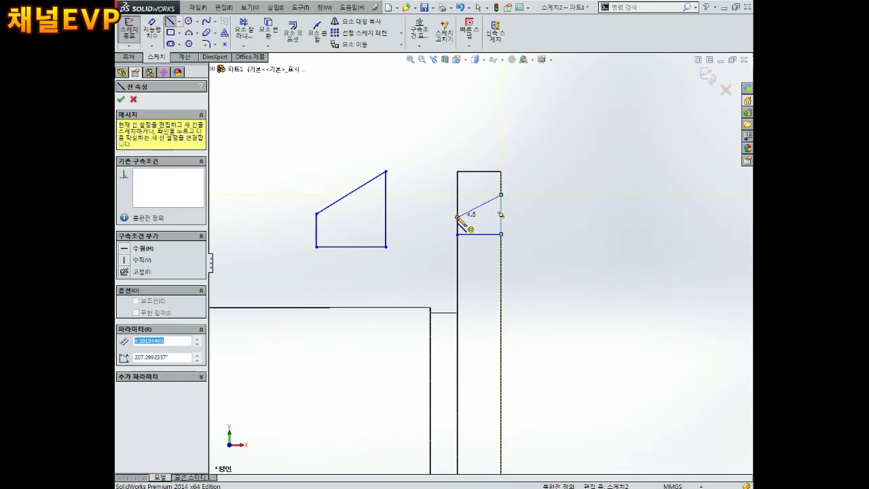
pyautogui.press('Escape')
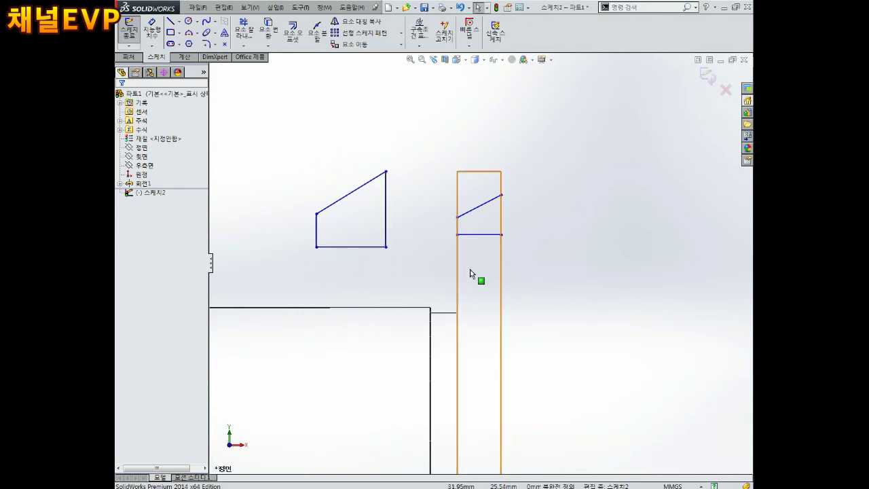
# - Draw a horizontal construction centerline from the bushing's left end to the flange's right edge
pyautogui.click(479, 60)
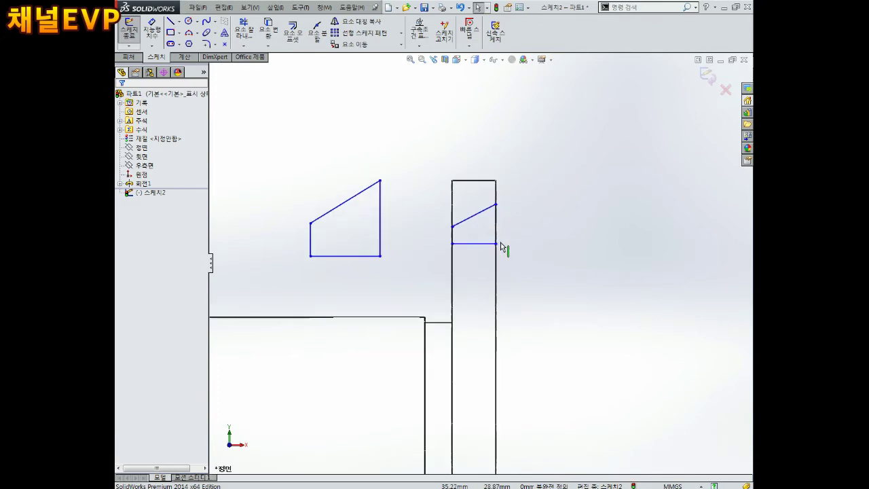
pyautogui.scroll(2, 501, 251)
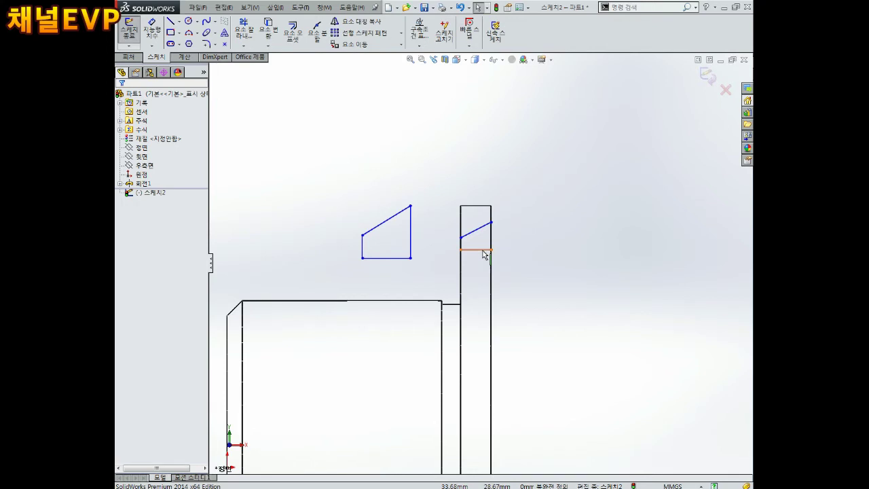
pyautogui.scroll(3, 484, 254)
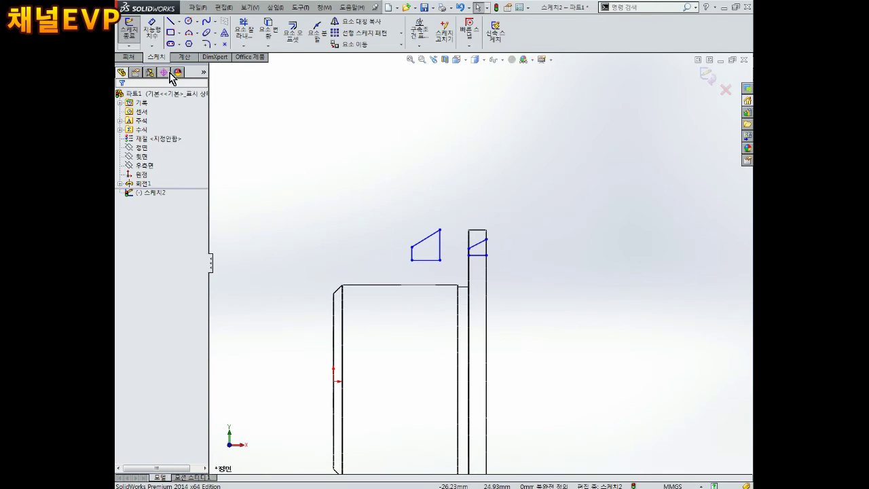
pyautogui.click(181, 21)
pyautogui.click(191, 30)
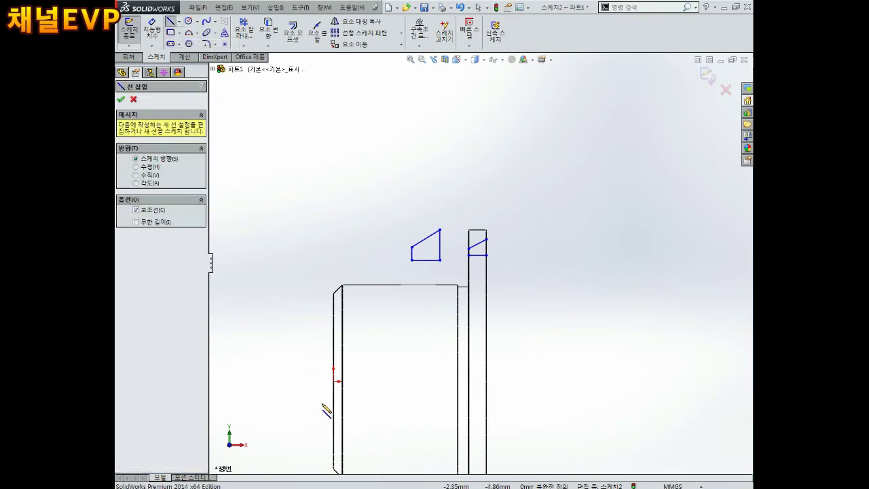
pyautogui.click(333, 382)
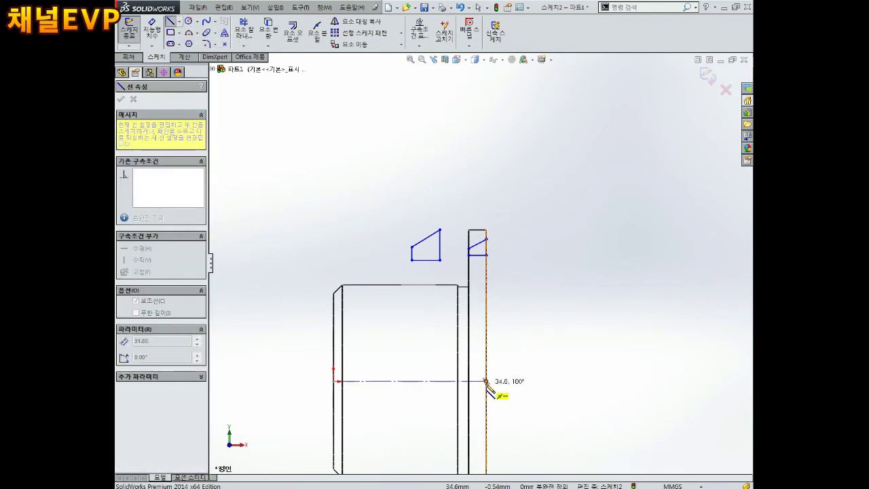
pyautogui.click(486, 381)
pyautogui.press('Escape')
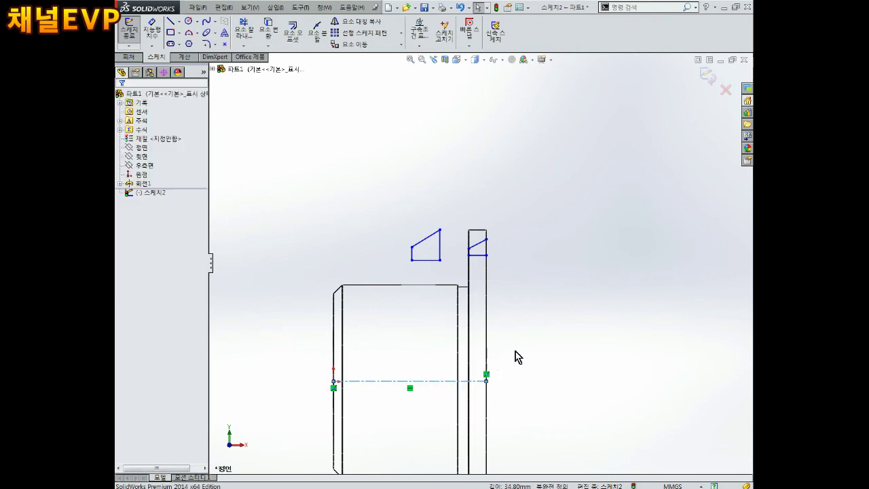
pyautogui.moveTo(555, 316); pyautogui.dragTo(557, 271, button='right')
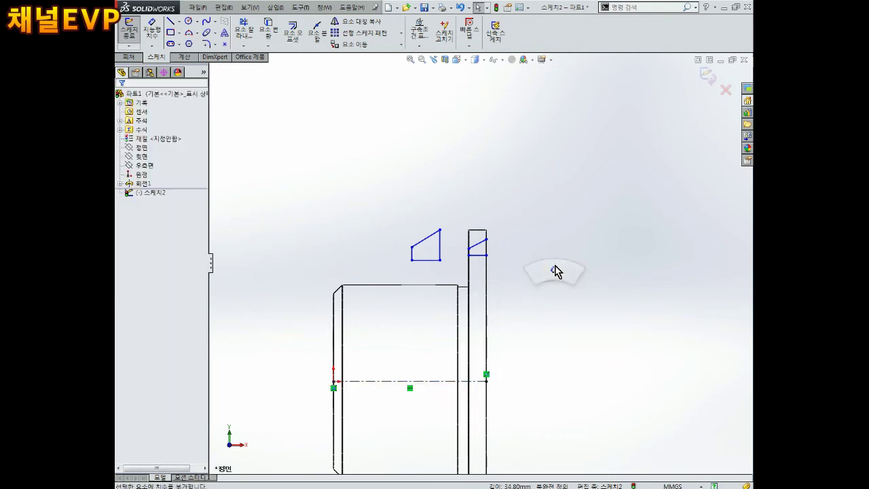
# - Dimension the flange's horizontal line 56 mm from the centerline
pyautogui.click(483, 256)
pyautogui.click(475, 381)
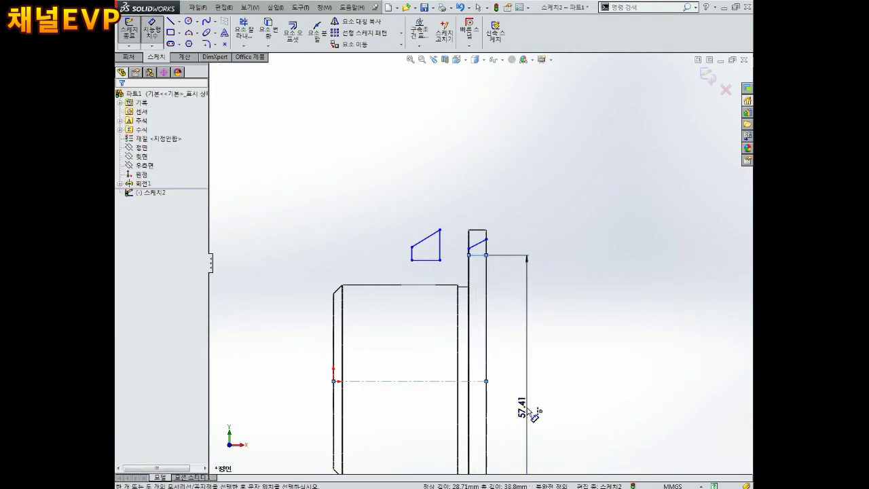
pyautogui.click(533, 413)
pyautogui.write('56')
pyautogui.press('Return')
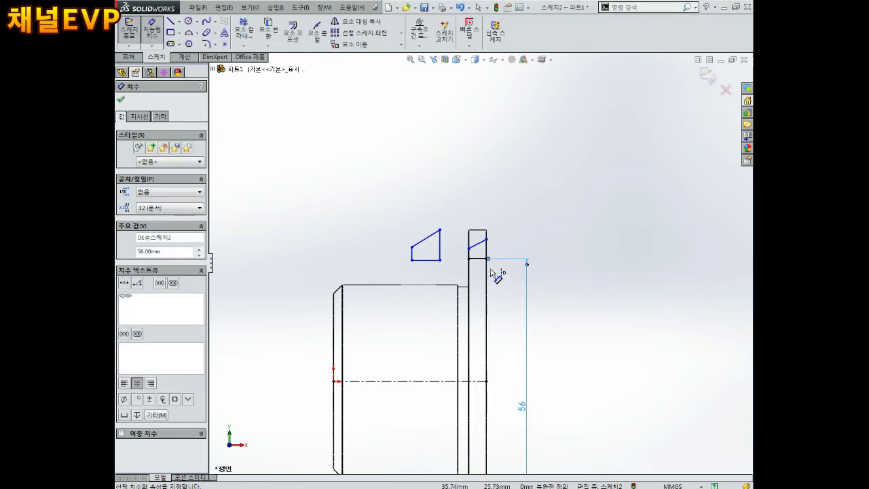
pyautogui.scroll(-2, 493, 272)
pyautogui.scroll(-1, 482, 224)
pyautogui.scroll(-2, 481, 228)
pyautogui.scroll(6, 493, 285)
pyautogui.scroll(1, 520, 415)
pyautogui.scroll(-1, 472, 270)
pyautogui.scroll(-3, 469, 269)
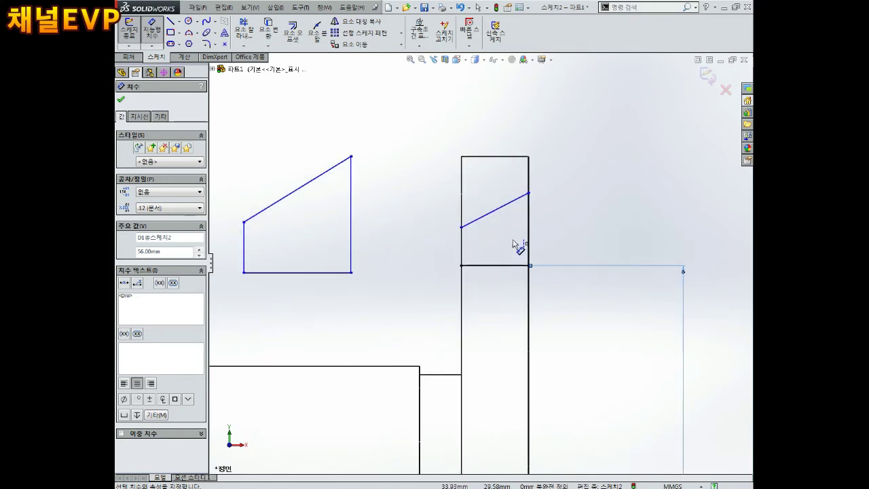
# - Dimension the wedge's vertical edge 6 mm and its sloped line at 45°
pyautogui.click(529, 230)
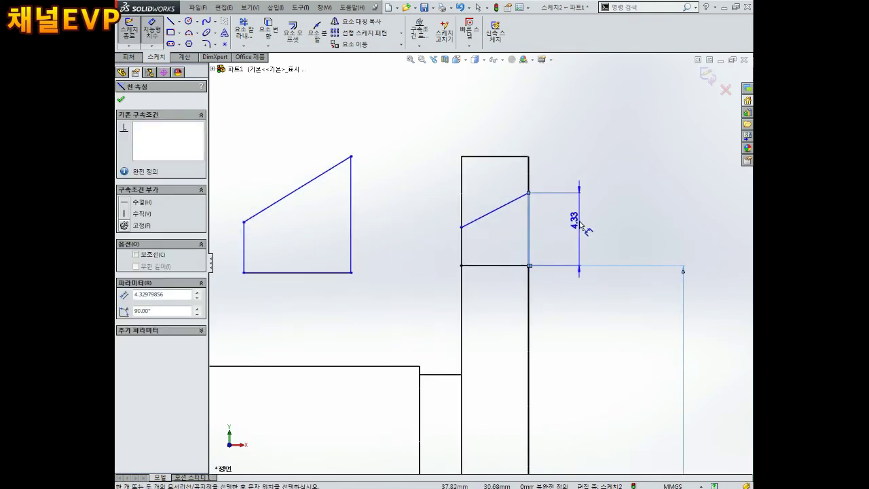
pyautogui.click(581, 226)
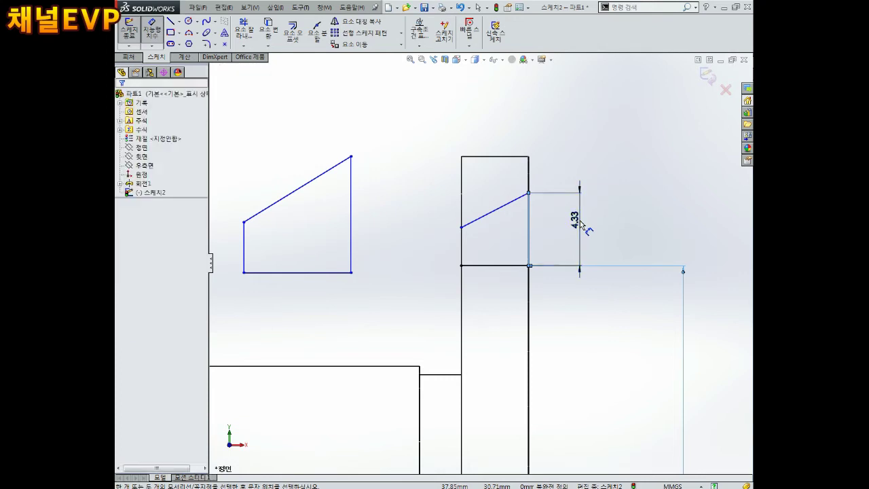
pyautogui.write('6')
pyautogui.press('Return')
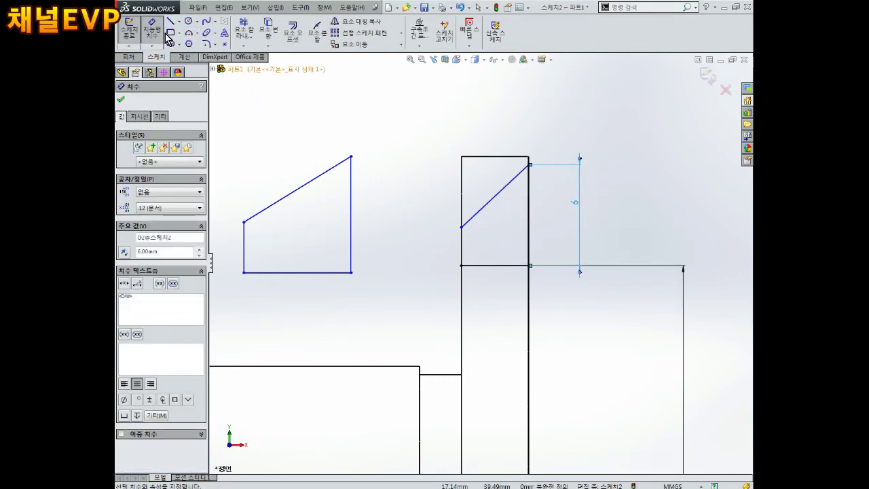
pyautogui.click(494, 196)
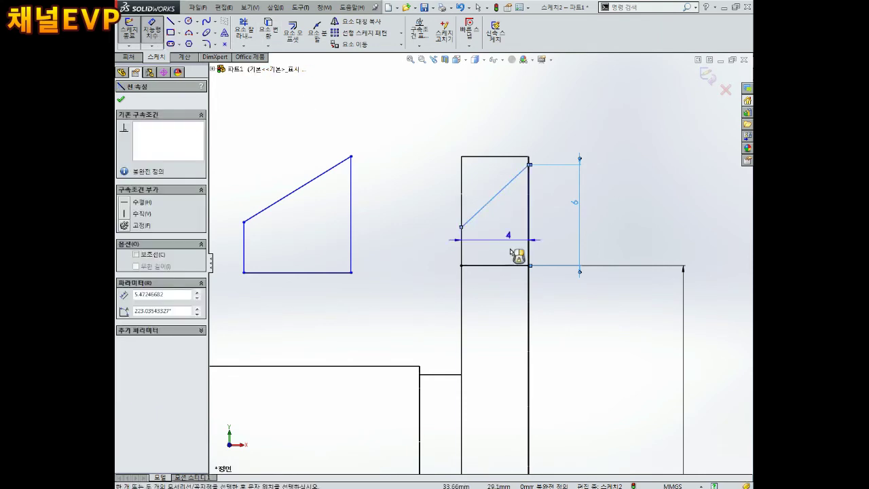
pyautogui.click(514, 265)
pyautogui.click(512, 246)
pyautogui.write('4')
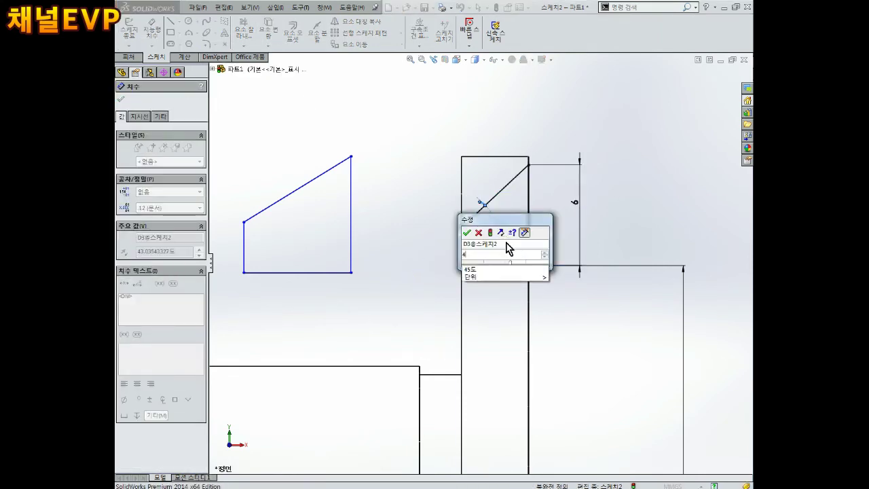
pyautogui.write('5')
pyautogui.press('Return')
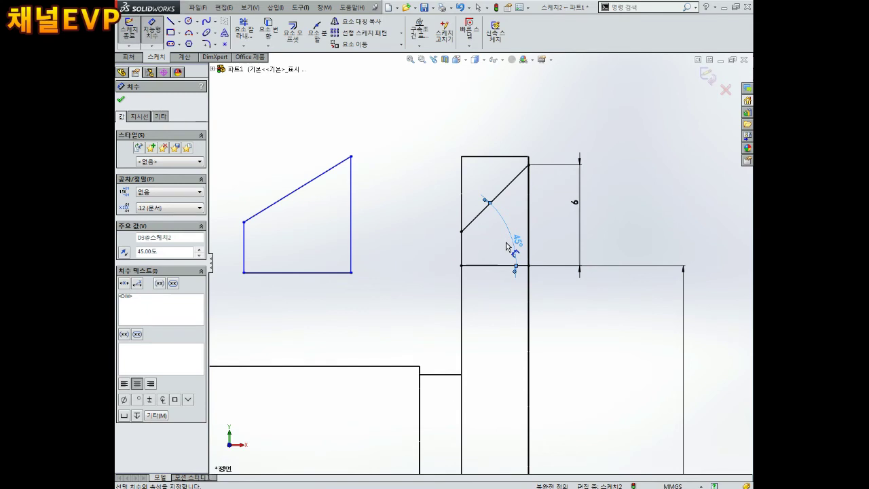
pyautogui.moveTo(577, 204); pyautogui.dragTo(563, 216)
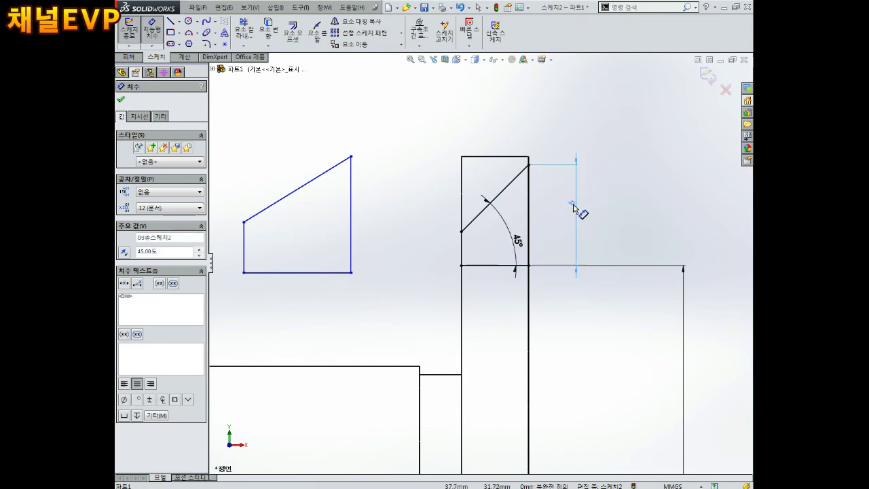
pyautogui.scroll(1, 543, 270)
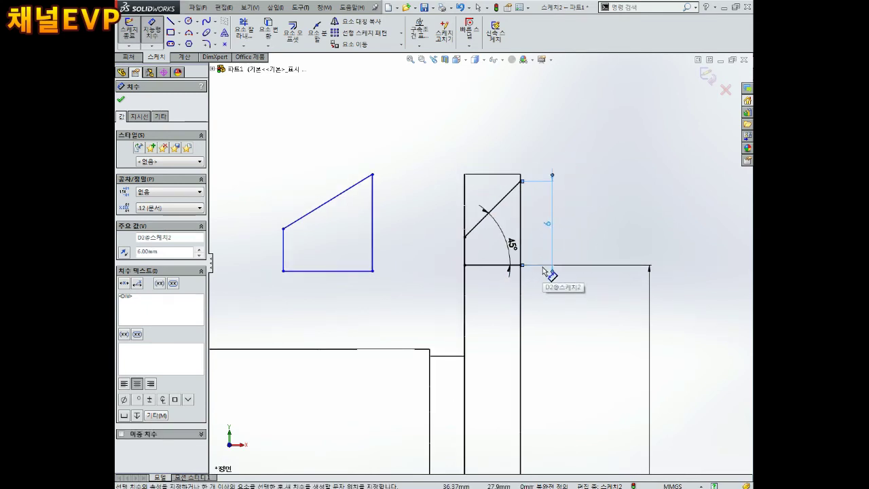
pyautogui.press('Escape')
# - Box-select and delete the stray four-sided outline
pyautogui.moveTo(406, 151); pyautogui.dragTo(254, 336)
pyautogui.press('Delete')
pyautogui.scroll(3, 473, 355)
pyautogui.scroll(-2, 481, 280)
pyautogui.scroll(2, 503, 307)
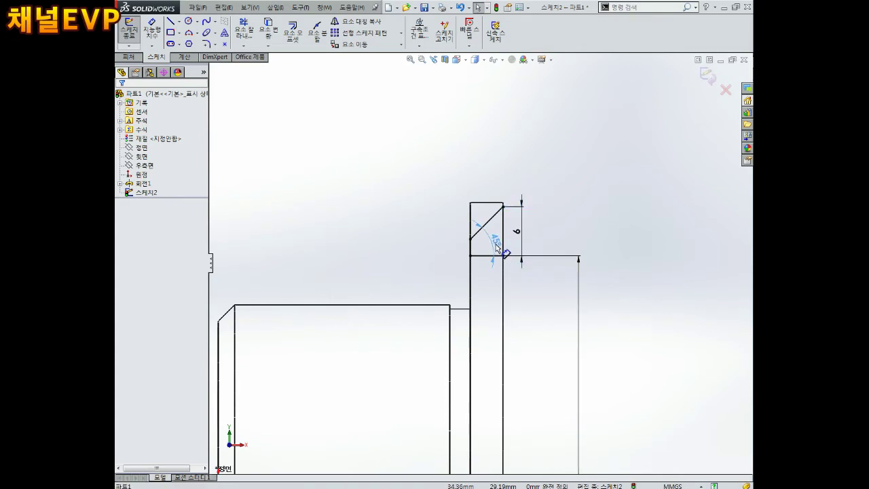
# - Place the 56 mm locating dimension, switch to Shaded display, and show the part isometric
pyautogui.scroll(2, 483, 262)
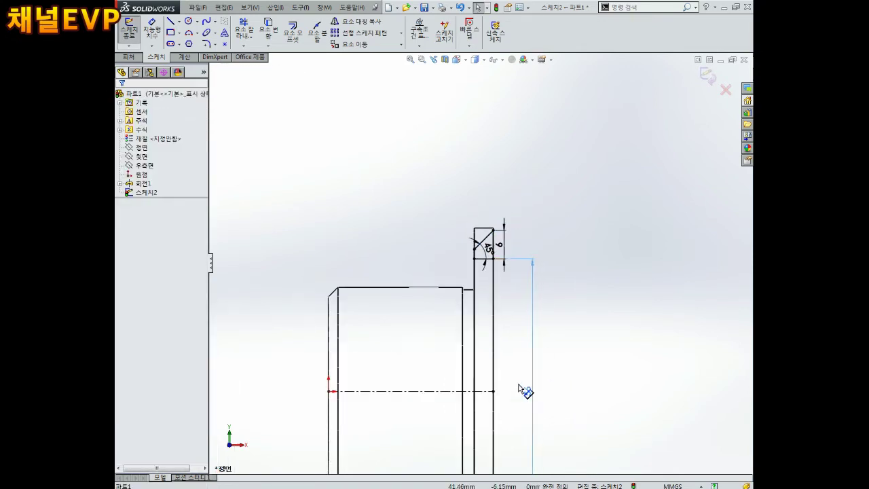
pyautogui.click(514, 301)
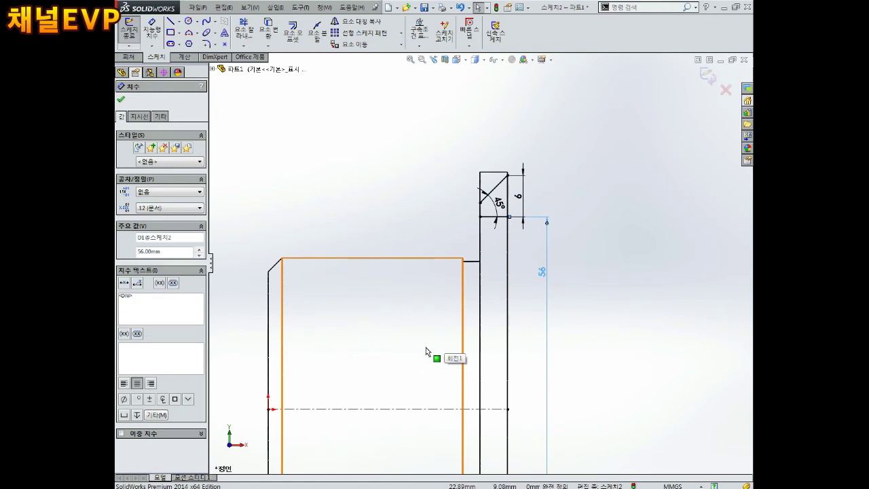
pyautogui.click(476, 61)
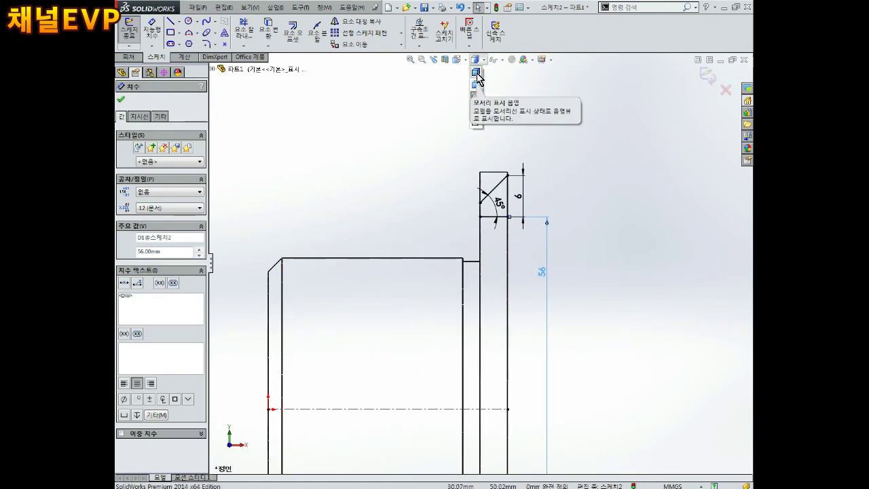
pyautogui.click(478, 77)
pyautogui.press('Escape')
pyautogui.moveTo(650, 275)
pyautogui.mouseDown(button='middle')
pyautogui.moveTo(645, 285)
pyautogui.moveTo(623, 274)
pyautogui.moveTo(627, 310)
pyautogui.moveTo(628, 287)
pyautogui.moveTo(560, 265)
pyautogui.mouseUp(button='middle')
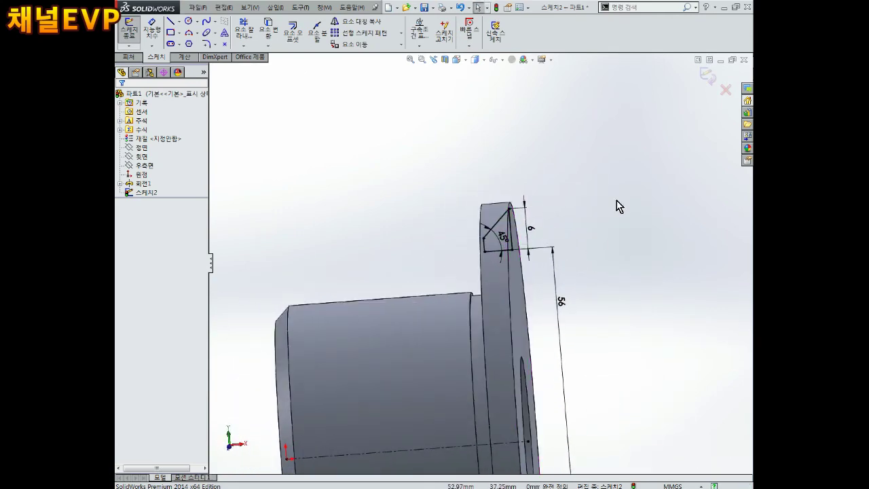
pyautogui.click(708, 77)
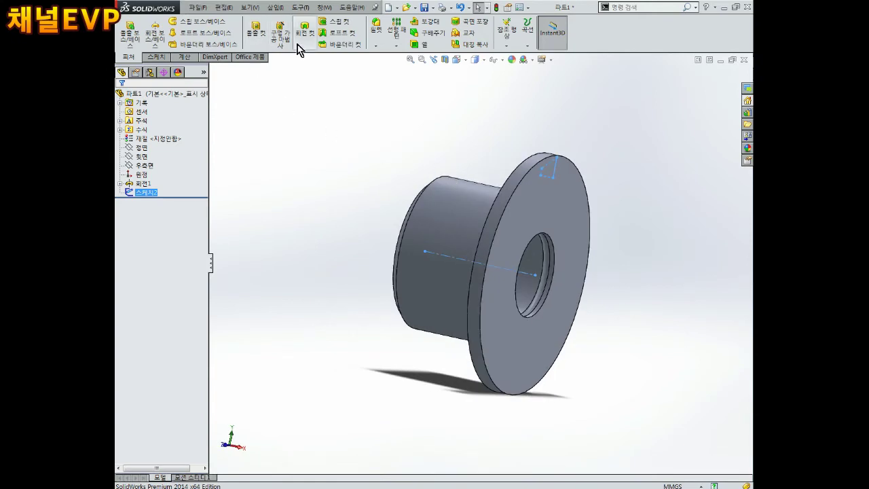
# - Revolve-cut the triangular sketch about its Line7 centerline to form the countersunk hole
pyautogui.scroll(-2, 543, 163)
pyautogui.scroll(-2, 553, 194)
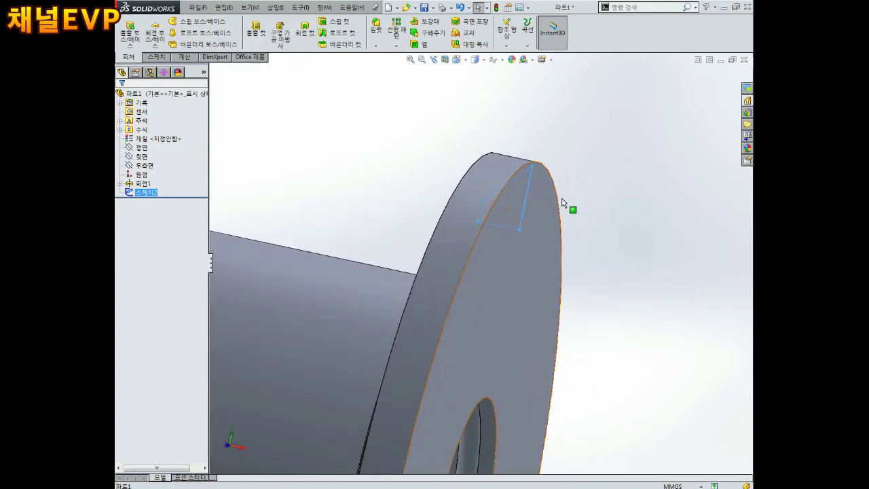
pyautogui.scroll(-2, 565, 198)
pyautogui.click(309, 35)
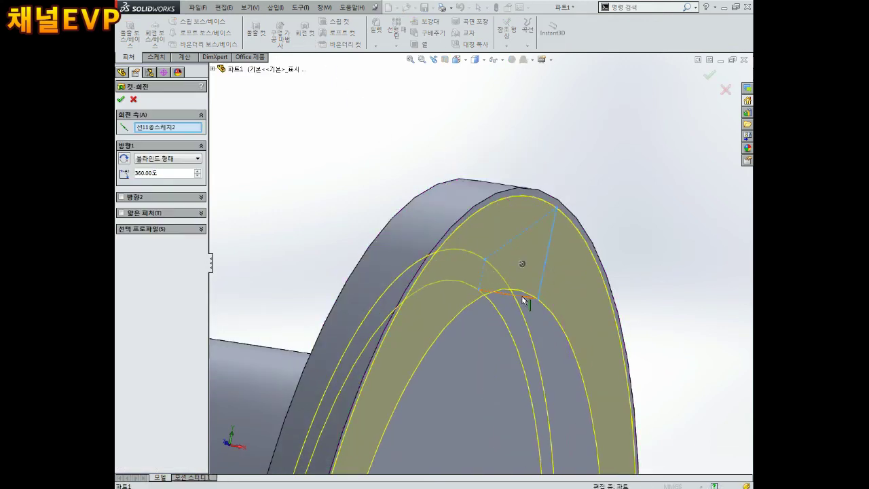
pyautogui.click(155, 130)
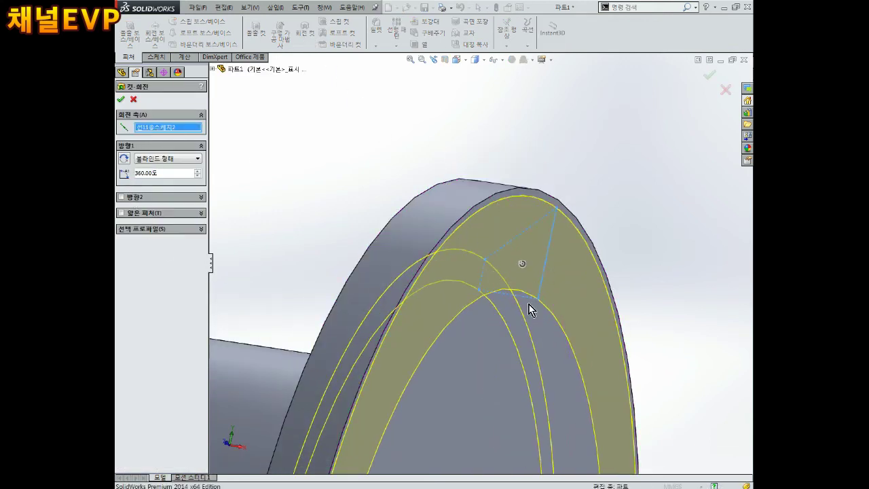
pyautogui.click(531, 303)
pyautogui.moveTo(532, 303)
pyautogui.mouseDown(button='middle')
pyautogui.moveTo(463, 290)
pyautogui.moveTo(541, 305)
pyautogui.mouseUp(button='middle')
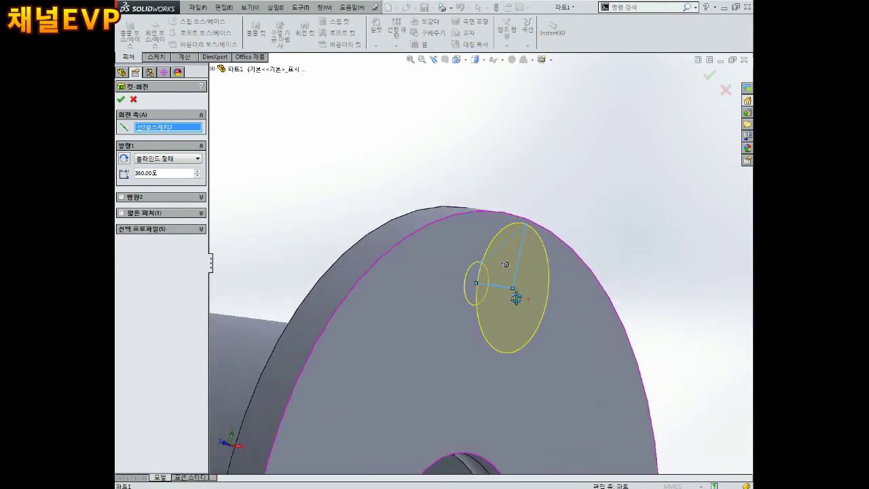
pyautogui.click(120, 99)
# - Orbit to inspect the new hole, then show the part in half-section
pyautogui.moveTo(465, 260)
pyautogui.mouseDown(button='middle')
pyautogui.moveTo(518, 275)
pyautogui.moveTo(530, 292)
pyautogui.moveTo(479, 313)
pyautogui.moveTo(397, 327)
pyautogui.mouseUp(button='middle')
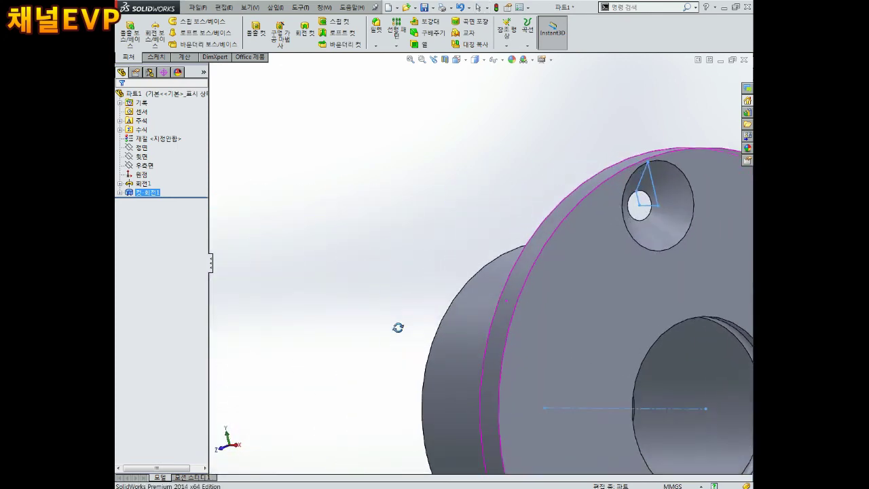
pyautogui.scroll(3, 397, 328)
pyautogui.moveTo(612, 219)
pyautogui.mouseDown(button='middle')
pyautogui.moveTo(579, 217)
pyautogui.moveTo(605, 201)
pyautogui.mouseUp(button='middle')
pyautogui.scroll(-2, 606, 214)
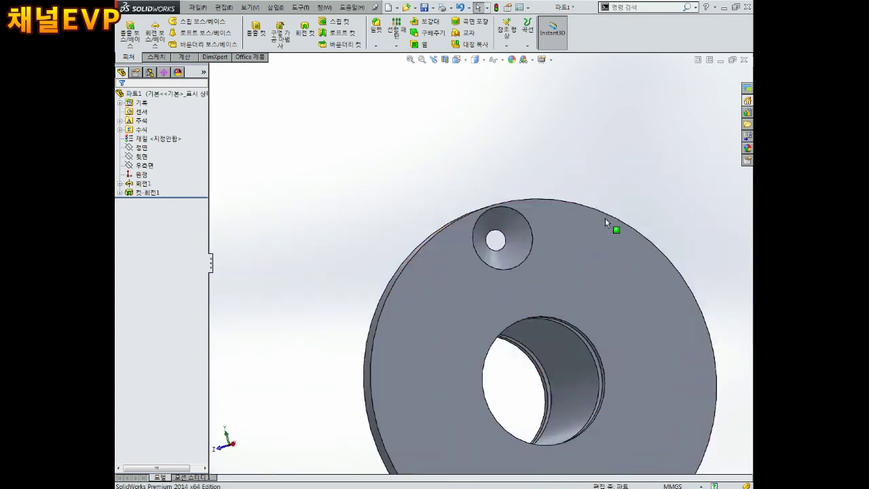
pyautogui.click(444, 60)
pyautogui.click(120, 100)
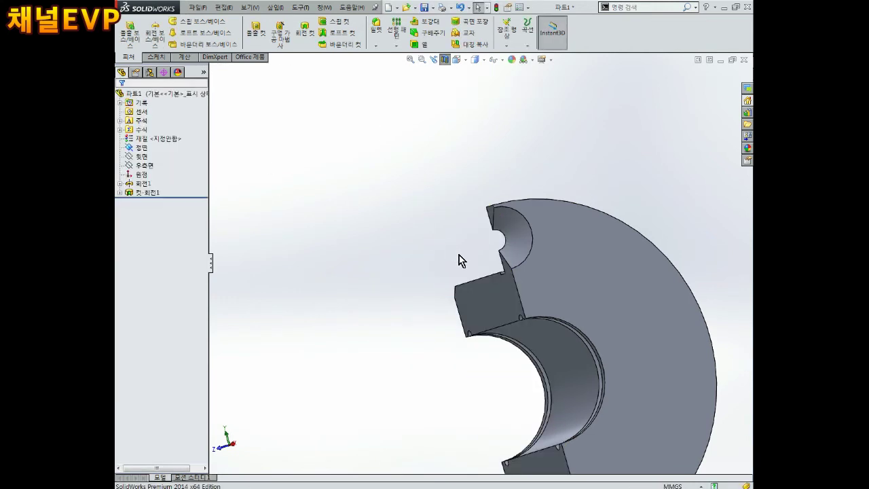
pyautogui.hotkey('ctrl', '4')
pyautogui.moveTo(464, 277)
pyautogui.mouseDown(button='middle')
pyautogui.moveTo(574, 316)
pyautogui.moveTo(413, 367)
pyautogui.mouseUp(button='middle')
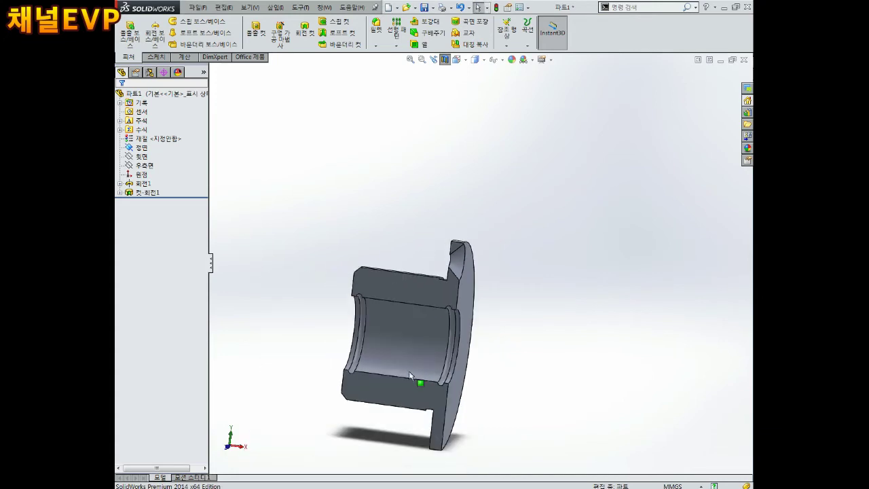
pyautogui.scroll(-2, 413, 367)
pyautogui.click(422, 231)
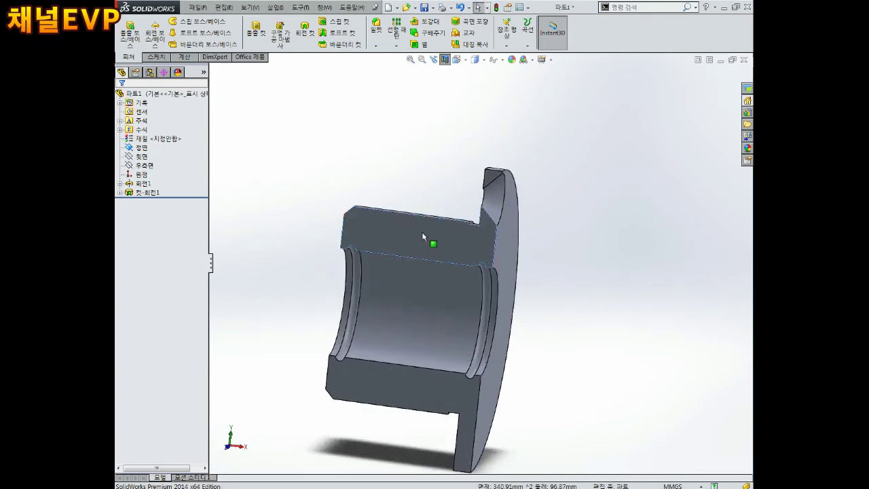
pyautogui.hotkey('ctrl', '8')
pyautogui.click(424, 240)
pyautogui.moveTo(488, 217); pyautogui.dragTo(490, 176, button='middle')
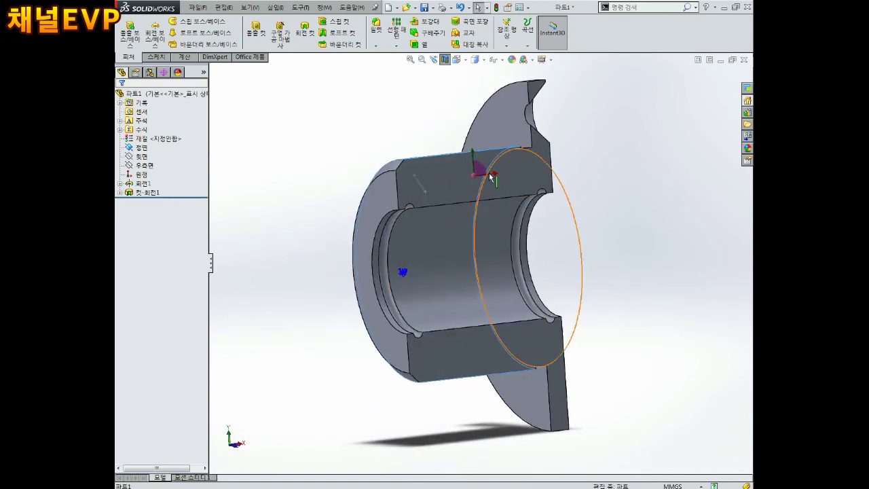
pyautogui.click(483, 60)
pyautogui.click(457, 59)
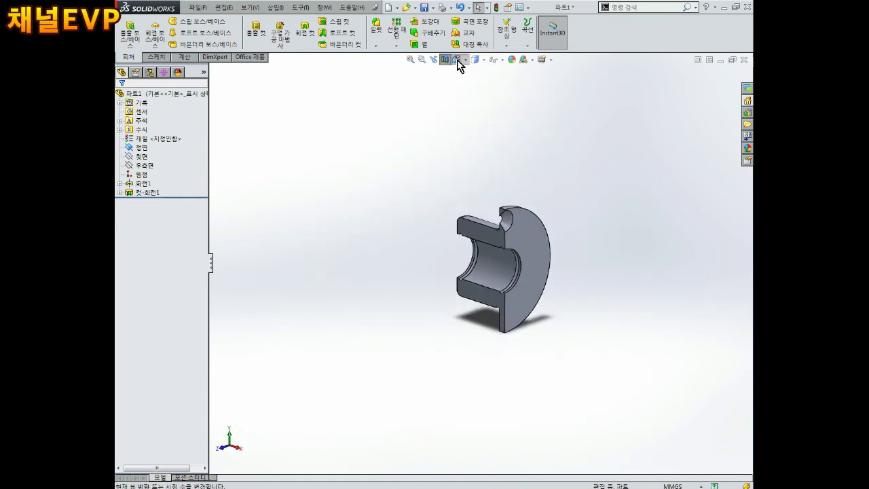
pyautogui.click(414, 300)
pyautogui.scroll(-2, 519, 146)
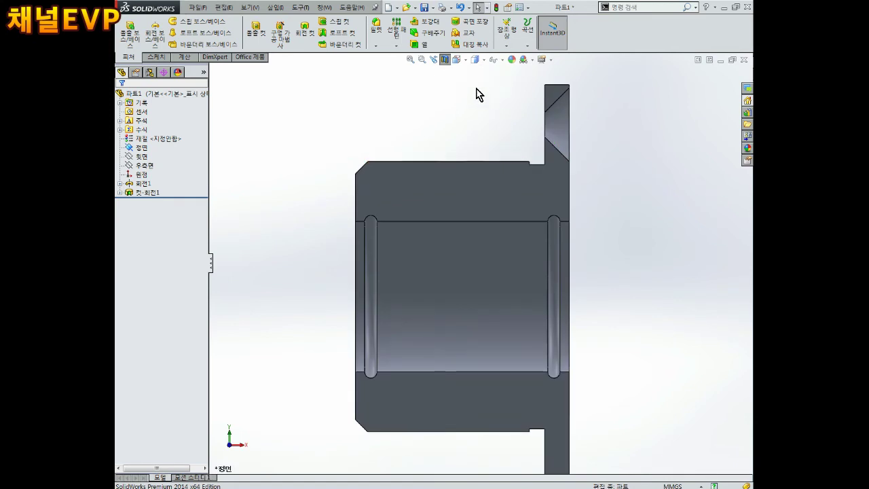
pyautogui.moveTo(478, 95); pyautogui.dragTo(454, 102, button='middle')
pyautogui.click(445, 61)
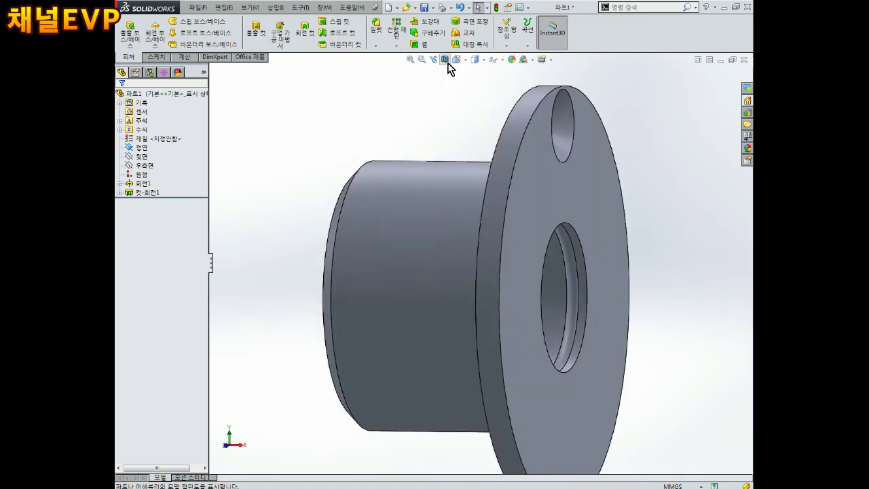
pyautogui.click(445, 60)
pyautogui.click(152, 157)
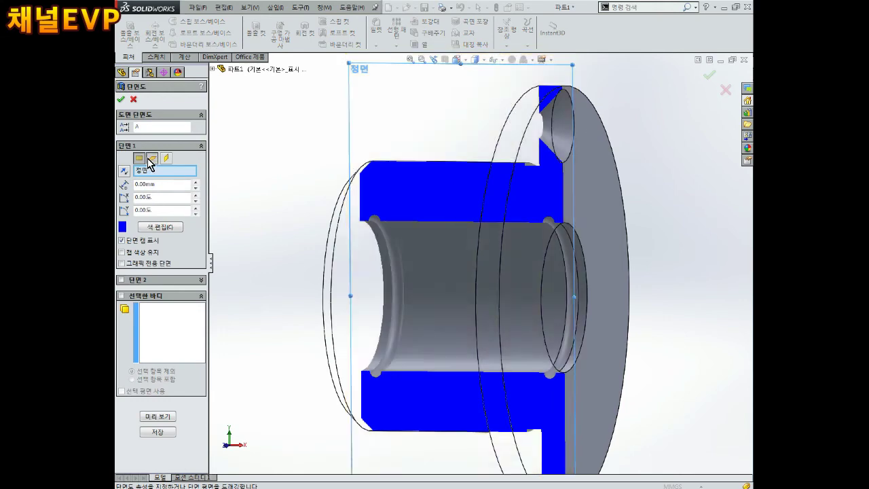
pyautogui.click(165, 158)
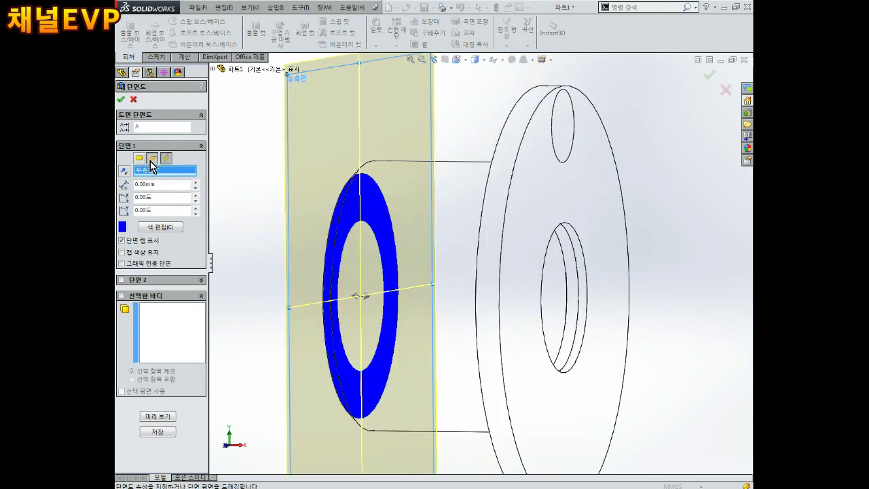
pyautogui.click(151, 160)
pyautogui.click(139, 160)
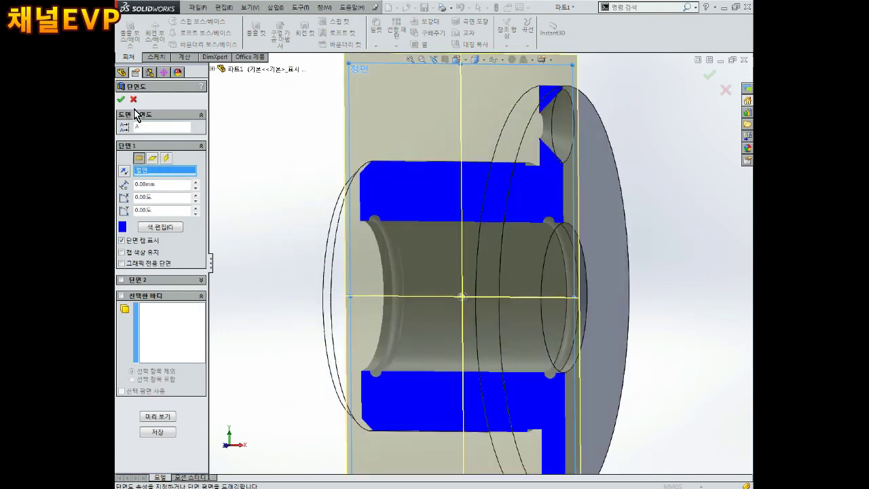
pyautogui.click(120, 99)
pyautogui.moveTo(270, 247)
pyautogui.mouseDown(button='middle')
pyautogui.moveTo(461, 272)
pyautogui.moveTo(423, 269)
pyautogui.moveTo(535, 274)
pyautogui.moveTo(505, 287)
pyautogui.mouseUp(button='middle')
pyautogui.moveTo(575, 245); pyautogui.dragTo(516, 190, button='middle')
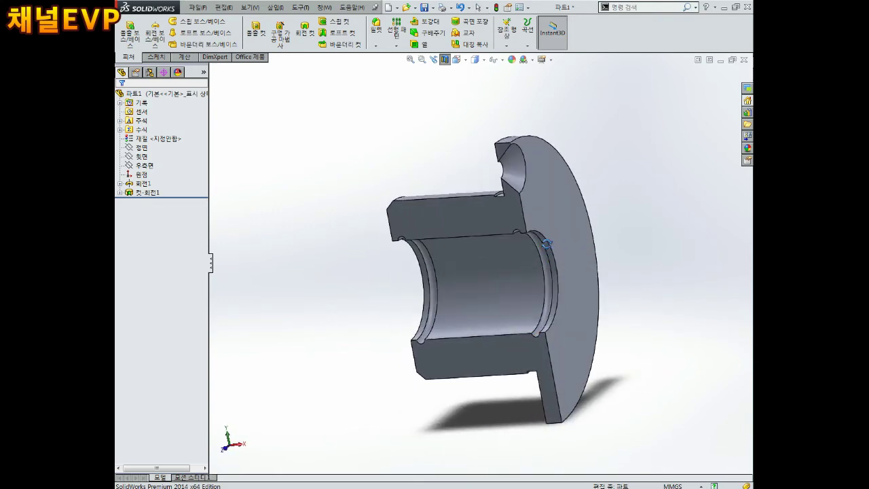
# - Turn the section view off and orbit the bushing to inspect the countersunk hole and bore
pyautogui.click(443, 60)
pyautogui.moveTo(509, 155)
pyautogui.mouseDown(button='middle')
pyautogui.moveTo(522, 161)
pyautogui.moveTo(514, 242)
pyautogui.moveTo(599, 206)
pyautogui.moveTo(519, 287)
pyautogui.moveTo(409, 286)
pyautogui.mouseUp(button='middle')
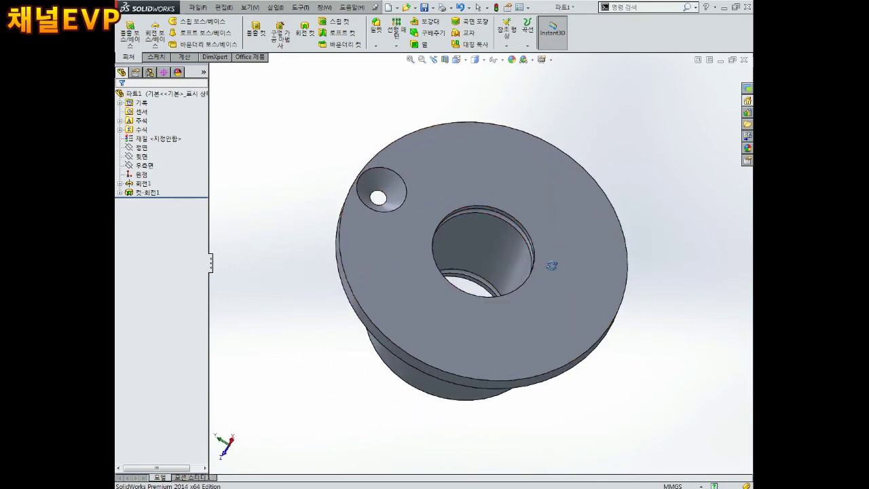
pyautogui.moveTo(552, 274); pyautogui.dragTo(550, 253, button='middle')
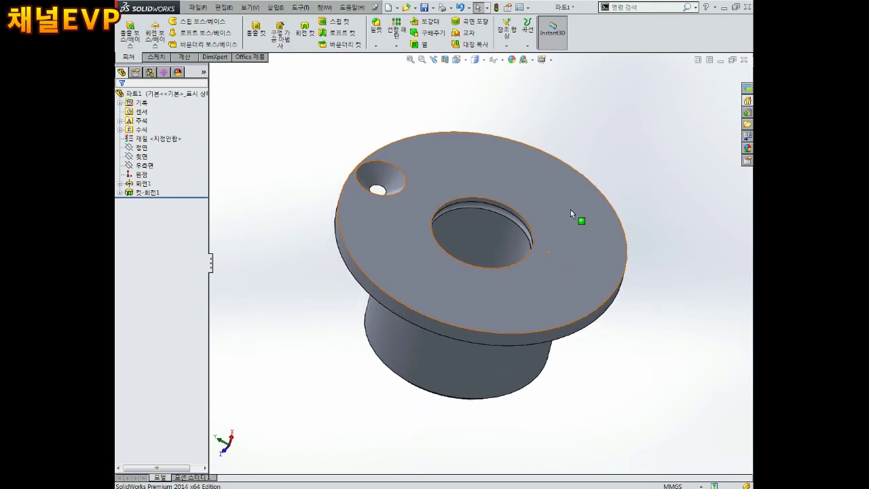
pyautogui.press('z')
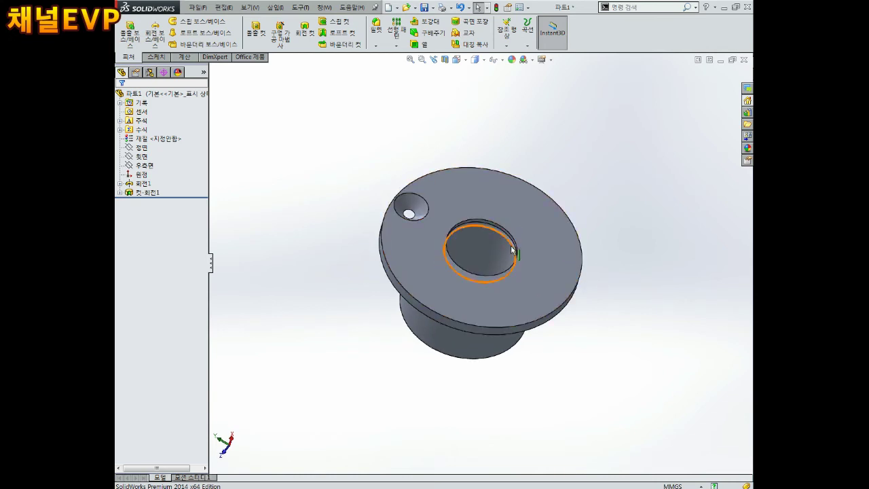
pyautogui.scroll(-2, 519, 231)
pyautogui.moveTo(519, 231); pyautogui.dragTo(416, 241, button='middle')
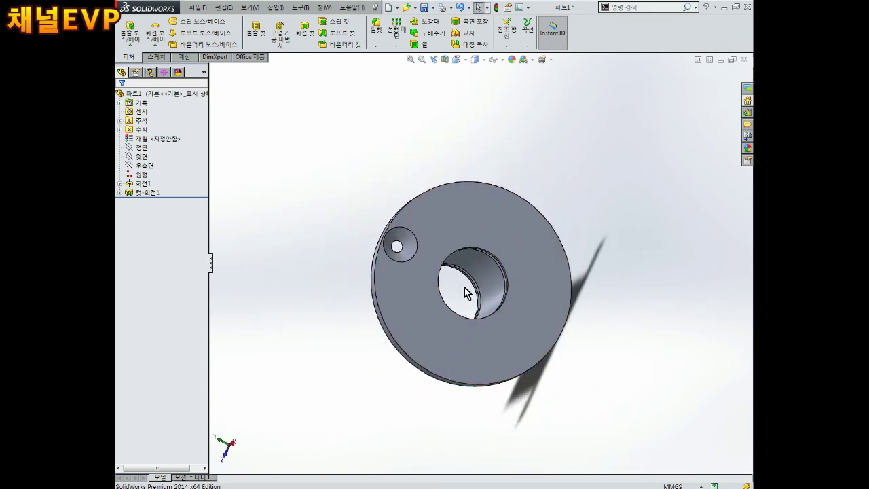
pyautogui.moveTo(415, 241); pyautogui.dragTo(486, 258, button='middle')
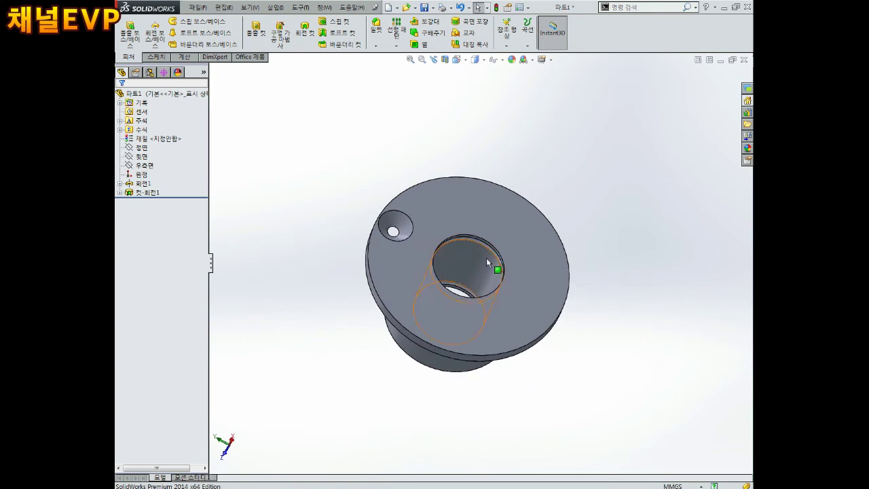
pyautogui.scroll(-1, 487, 258)
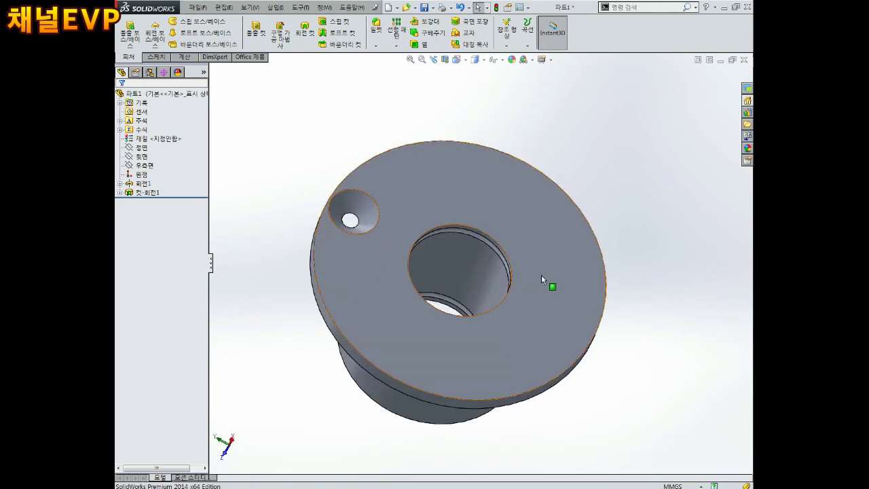
# - Create reference axis 기준축1 from the cylindrical hub face
pyautogui.click(506, 46)
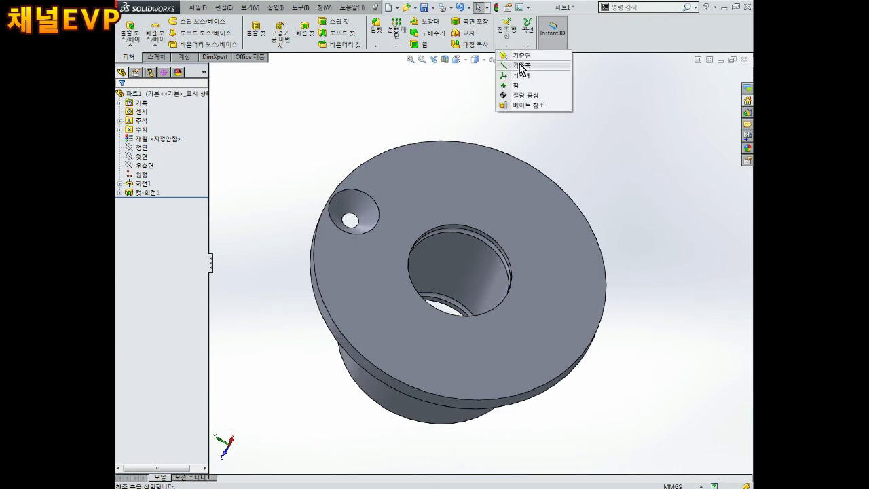
pyautogui.click(522, 65)
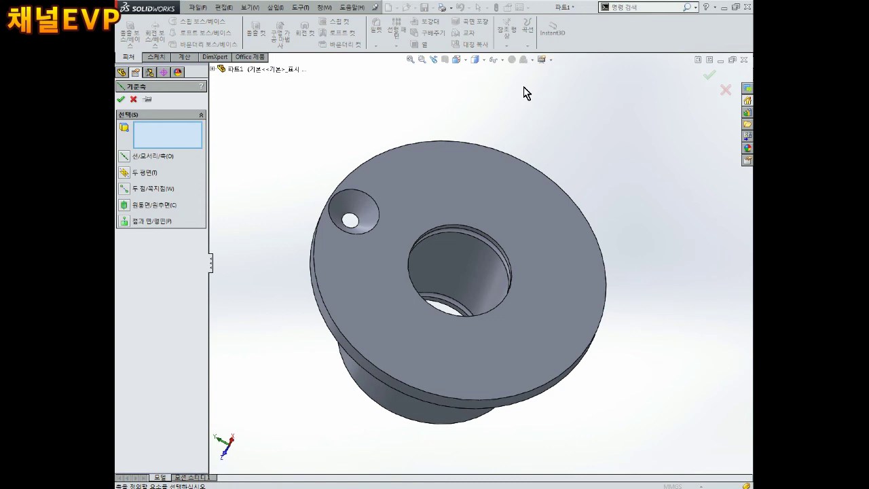
pyautogui.moveTo(530, 99)
pyautogui.mouseDown(button='middle')
pyautogui.moveTo(543, 196)
pyautogui.moveTo(431, 325)
pyautogui.mouseUp(button='middle')
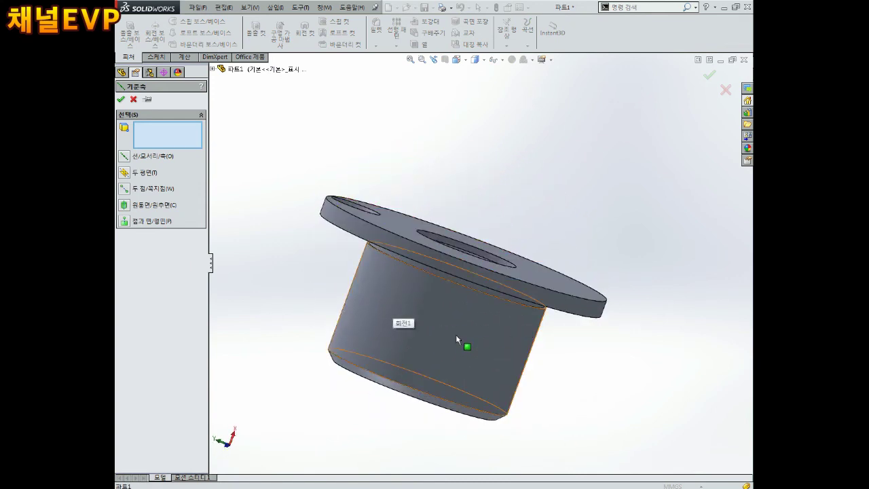
pyautogui.click(458, 330)
pyautogui.moveTo(458, 330); pyautogui.dragTo(462, 280, button='middle')
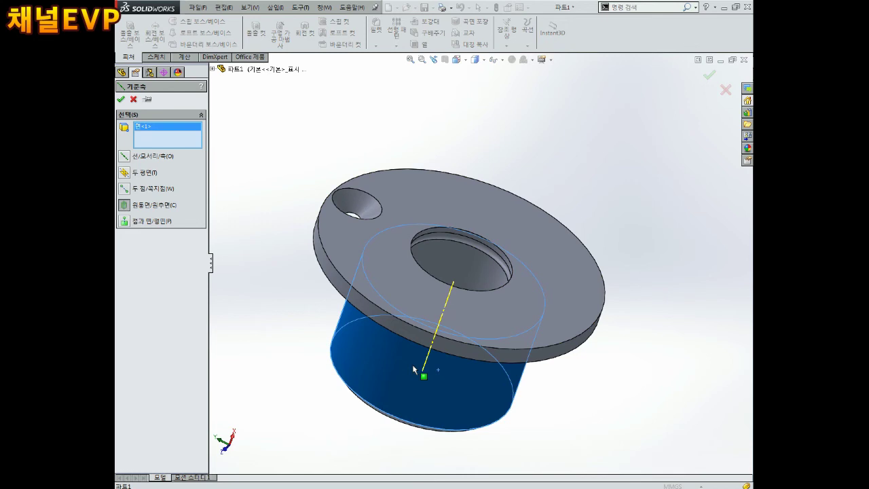
pyautogui.moveTo(413, 368); pyautogui.dragTo(394, 344, button='middle')
pyautogui.moveTo(479, 345); pyautogui.dragTo(459, 324, button='middle')
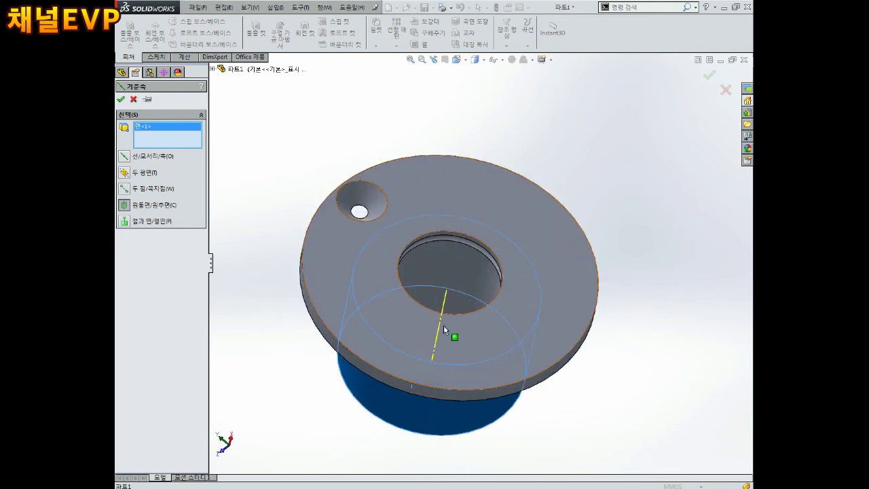
pyautogui.click(120, 99)
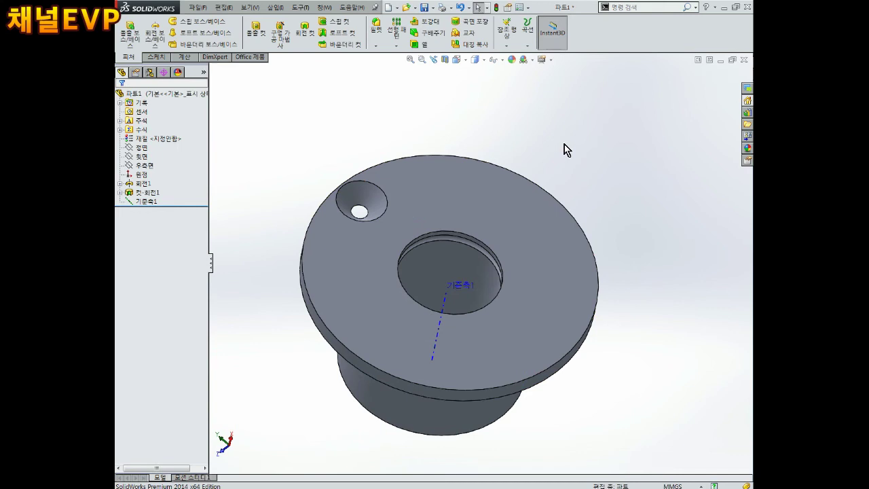
# - Orbit the part to view the flange head-on and the boss beneath it
pyautogui.moveTo(562, 149); pyautogui.dragTo(587, 271, button='middle')
pyautogui.moveTo(446, 316); pyautogui.dragTo(423, 310, button='middle')
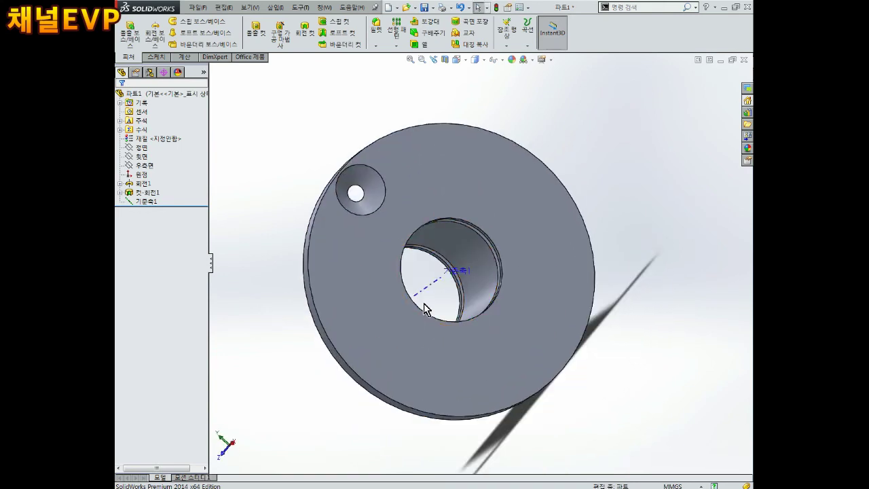
pyautogui.scroll(-3, 423, 310)
pyautogui.scroll(2, 444, 276)
pyautogui.moveTo(465, 285); pyautogui.dragTo(467, 273, button='middle')
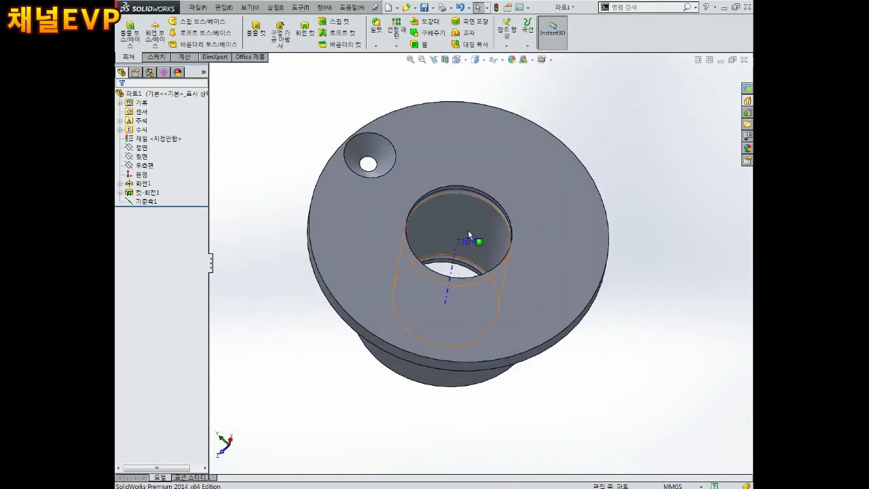
pyautogui.scroll(-2, 467, 273)
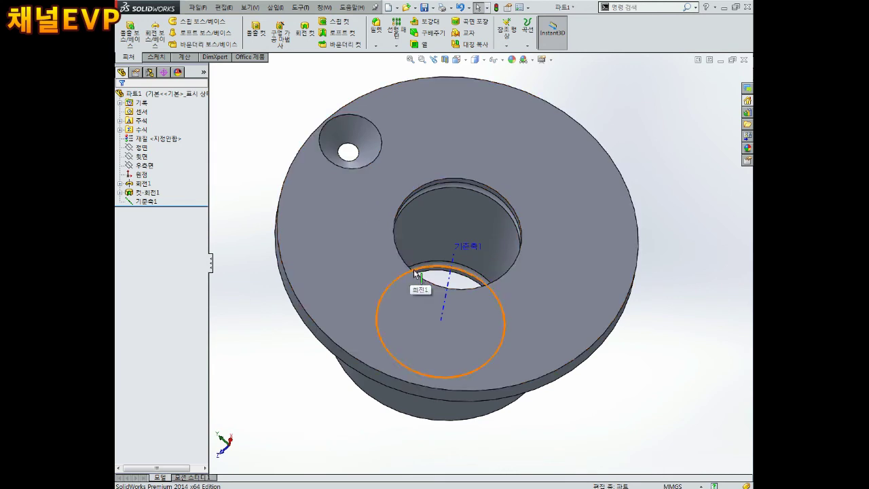
# - Start a circular pattern of the countersunk hole cut around 기준축1
pyautogui.click(396, 48)
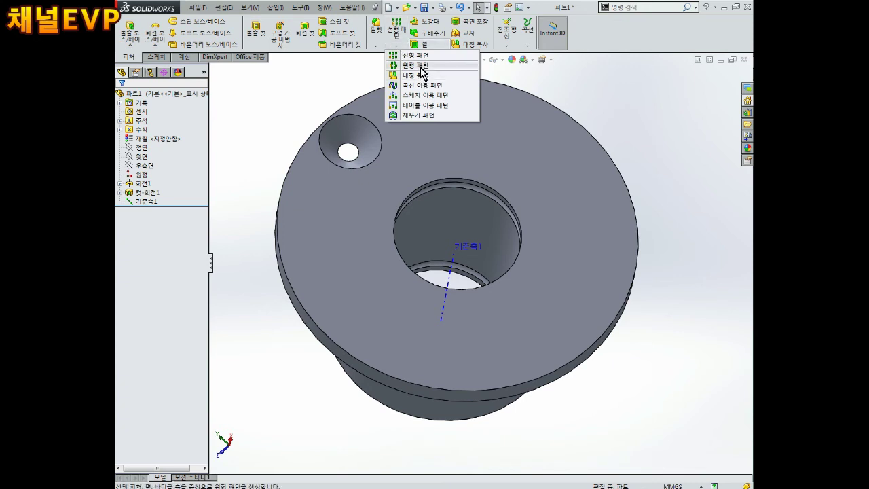
pyautogui.click(421, 66)
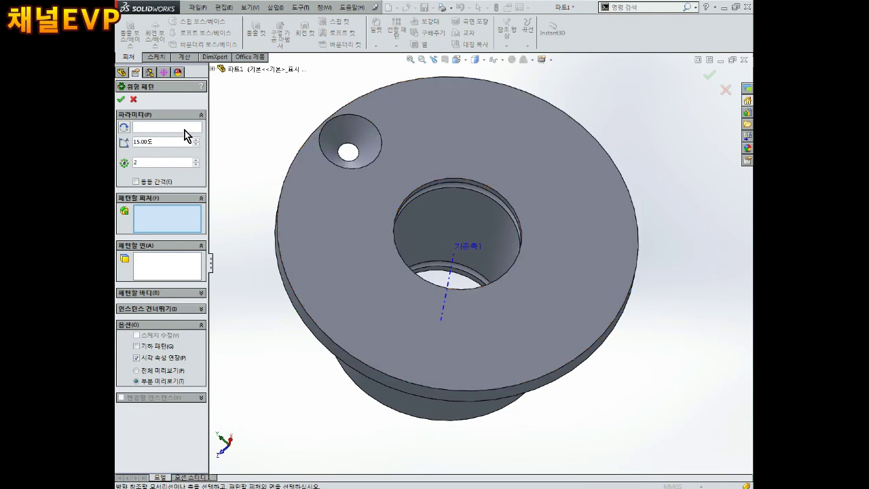
pyautogui.moveTo(320, 165); pyautogui.dragTo(333, 179, button='middle')
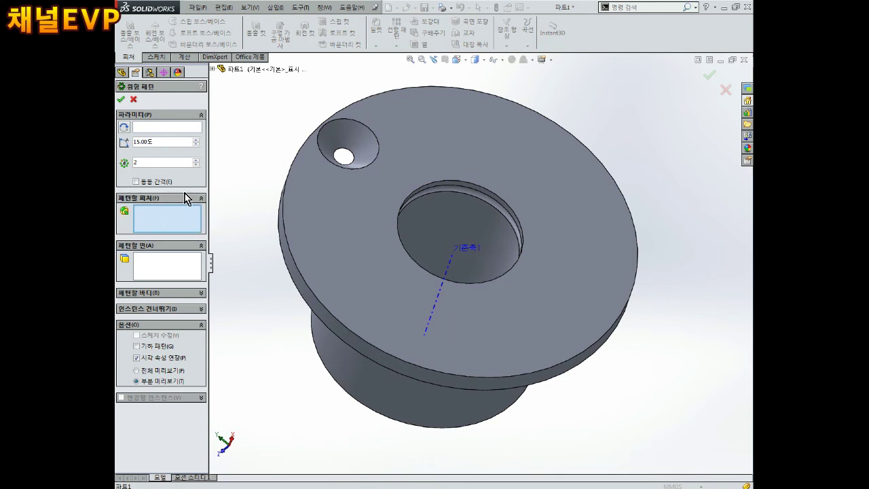
pyautogui.click(212, 69)
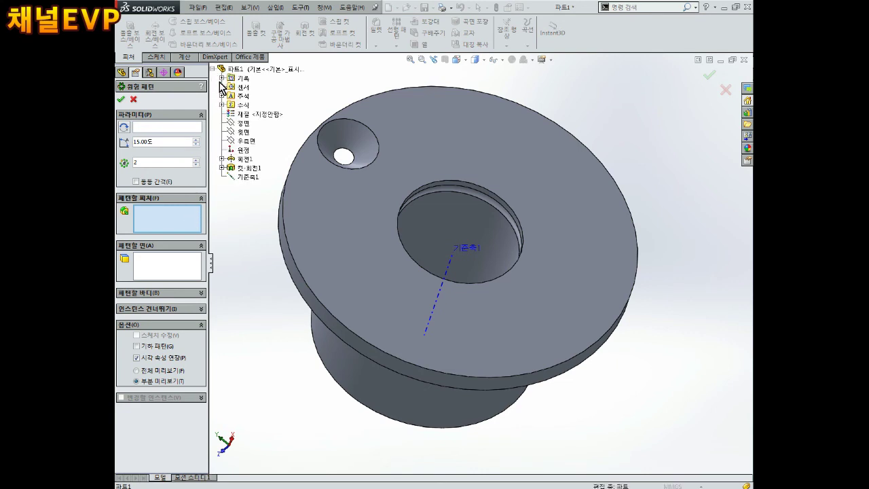
pyautogui.click(250, 169)
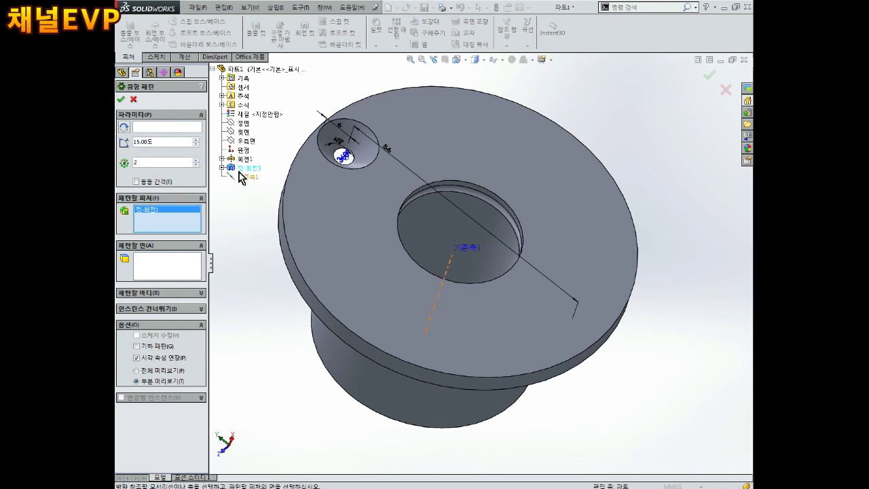
pyautogui.click(163, 128)
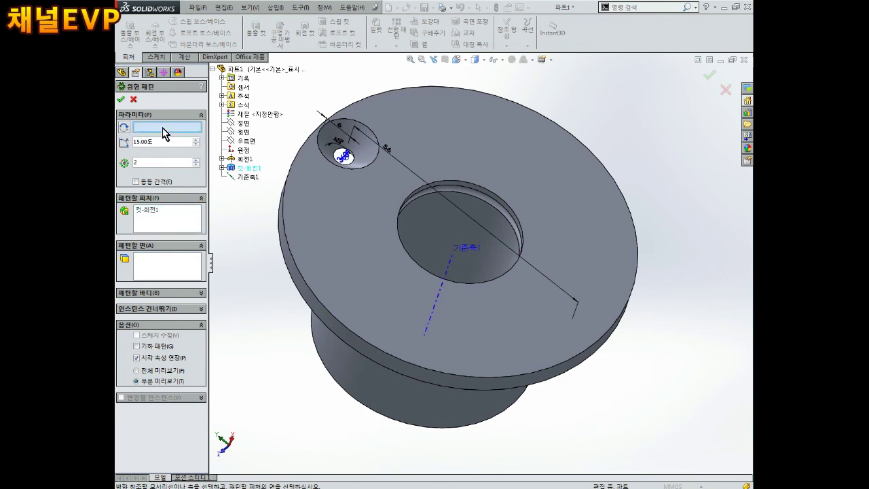
pyautogui.click(453, 258)
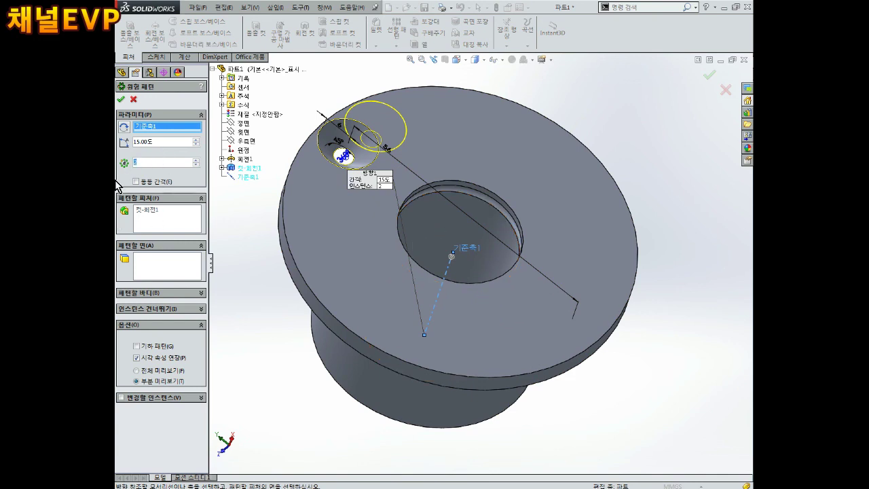
# - Set 3 instances with equal spacing over 360° and accept the pattern
pyautogui.write('3')
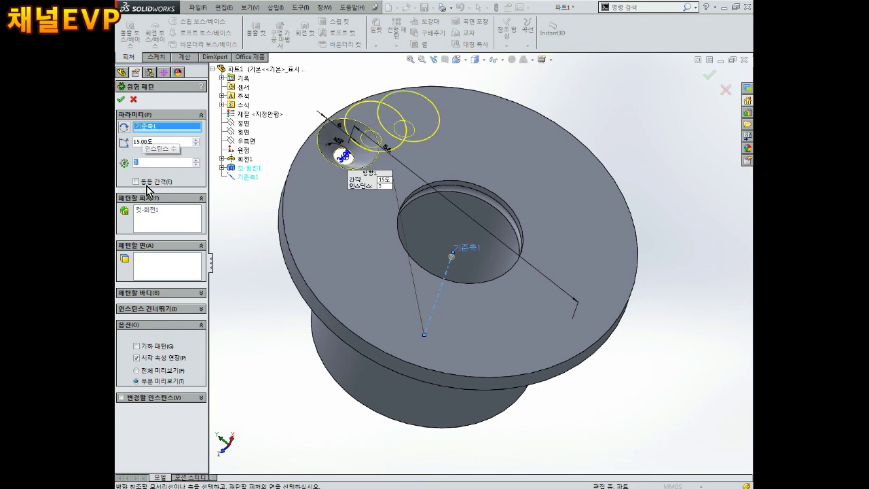
pyautogui.click(146, 183)
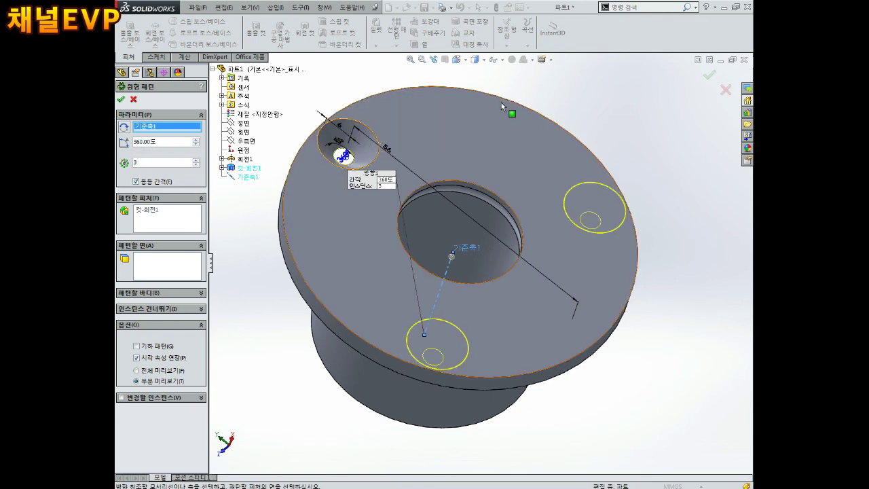
pyautogui.moveTo(314, 360)
pyautogui.mouseDown(button='middle')
pyautogui.moveTo(466, 286)
pyautogui.moveTo(459, 140)
pyautogui.mouseUp(button='middle')
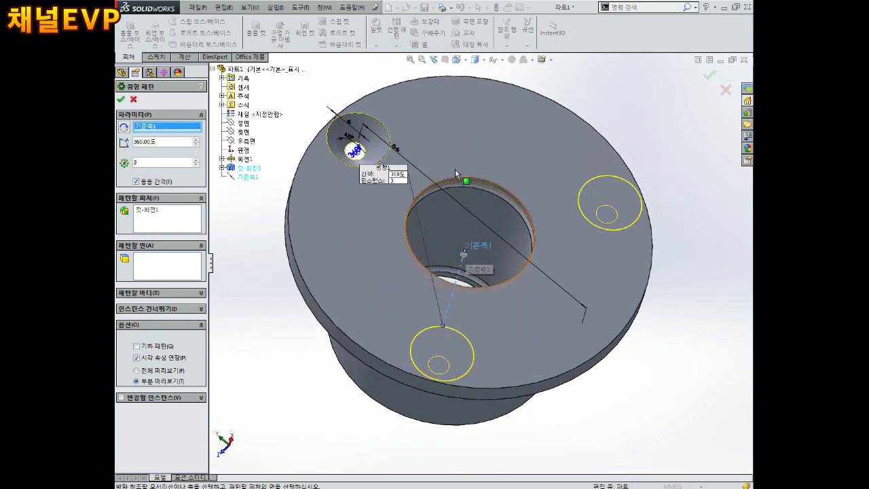
pyautogui.scroll(-2, 460, 139)
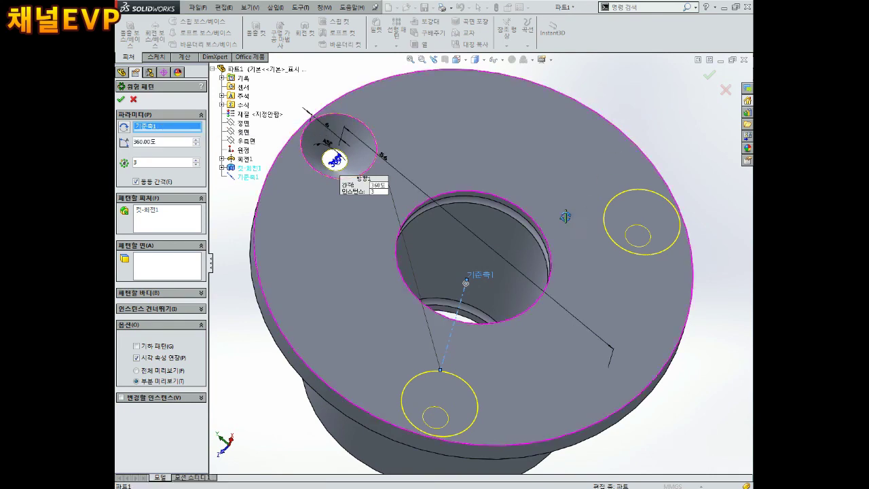
pyautogui.moveTo(565, 216); pyautogui.dragTo(280, 183, button='middle')
pyautogui.click(121, 102)
pyautogui.moveTo(404, 208)
pyautogui.mouseDown(button='middle')
pyautogui.moveTo(383, 232)
pyautogui.moveTo(473, 258)
pyautogui.moveTo(373, 235)
pyautogui.moveTo(408, 231)
pyautogui.mouseUp(button='middle')
# - Inspect the three flange holes, then show the bushing in standard isometric view
pyautogui.scroll(-2, 323, 200)
pyautogui.scroll(3, 323, 200)
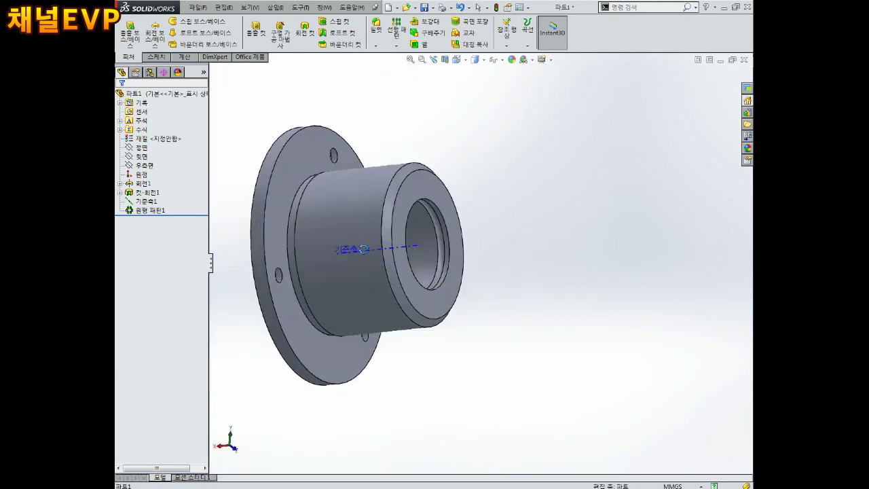
pyautogui.moveTo(323, 200); pyautogui.dragTo(437, 249, button='middle')
pyautogui.moveTo(315, 229)
pyautogui.keyDown('ctrl'); pyautogui.mouseDown(button='middle')
pyautogui.moveTo(443, 207)
pyautogui.moveTo(552, 238)
pyautogui.moveTo(502, 251)
pyautogui.moveTo(509, 214)
pyautogui.moveTo(616, 252)
pyautogui.moveTo(523, 248)
pyautogui.moveTo(510, 180)
pyautogui.mouseUp(button='middle'); pyautogui.keyUp('ctrl')
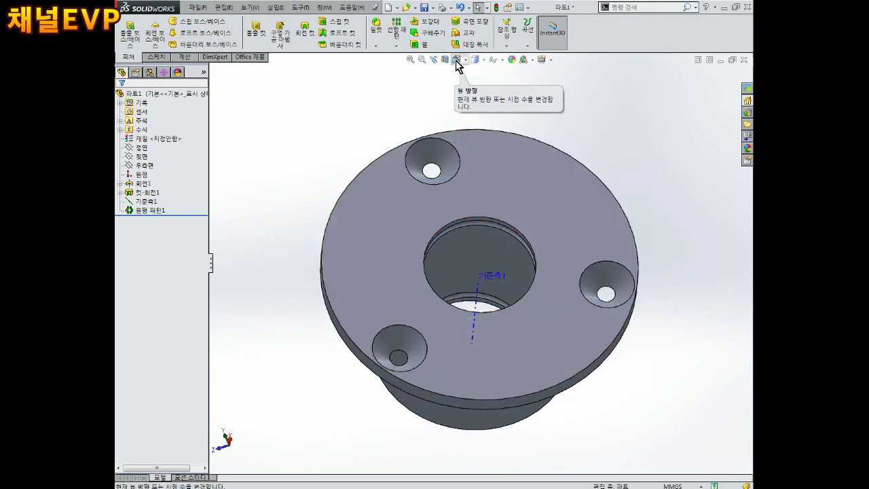
pyautogui.click(457, 60)
pyautogui.click(484, 210)
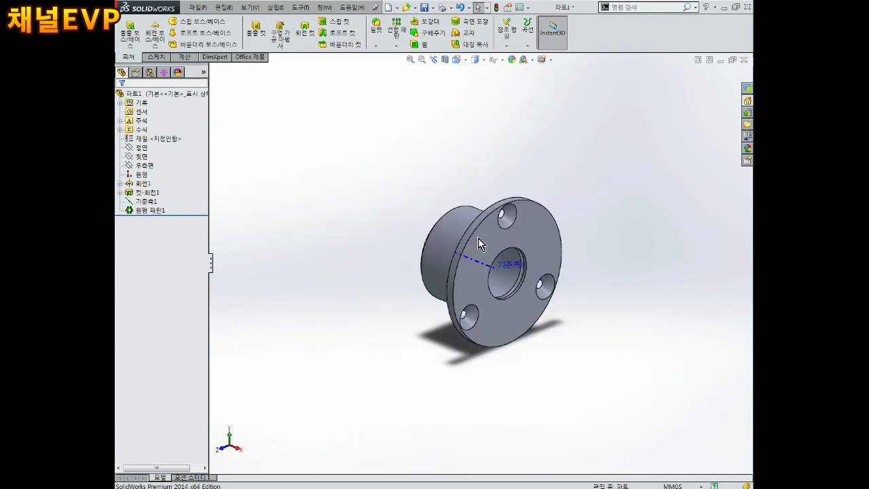